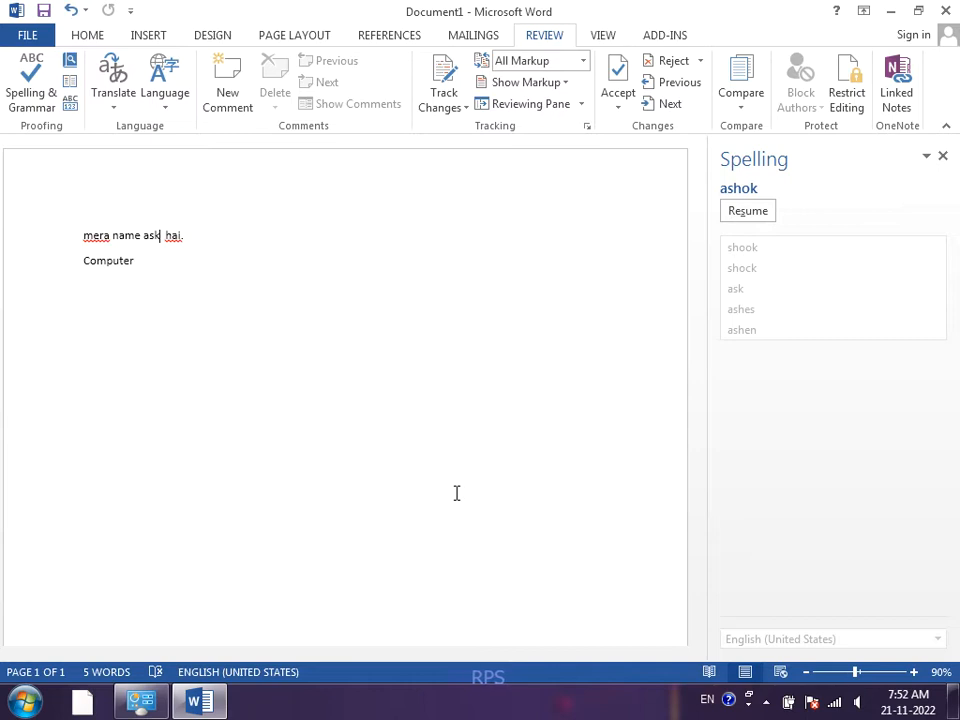
# Close the Spelling pane and enlarge the document view to 150%.
pyautogui.click(942, 157)
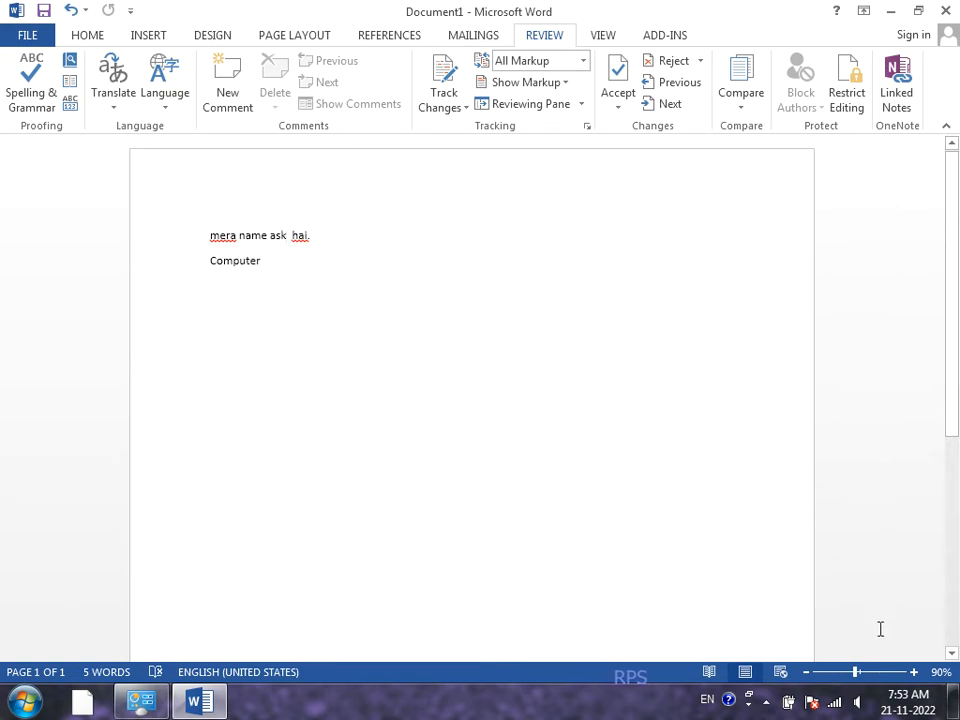
pyautogui.click(908, 672)
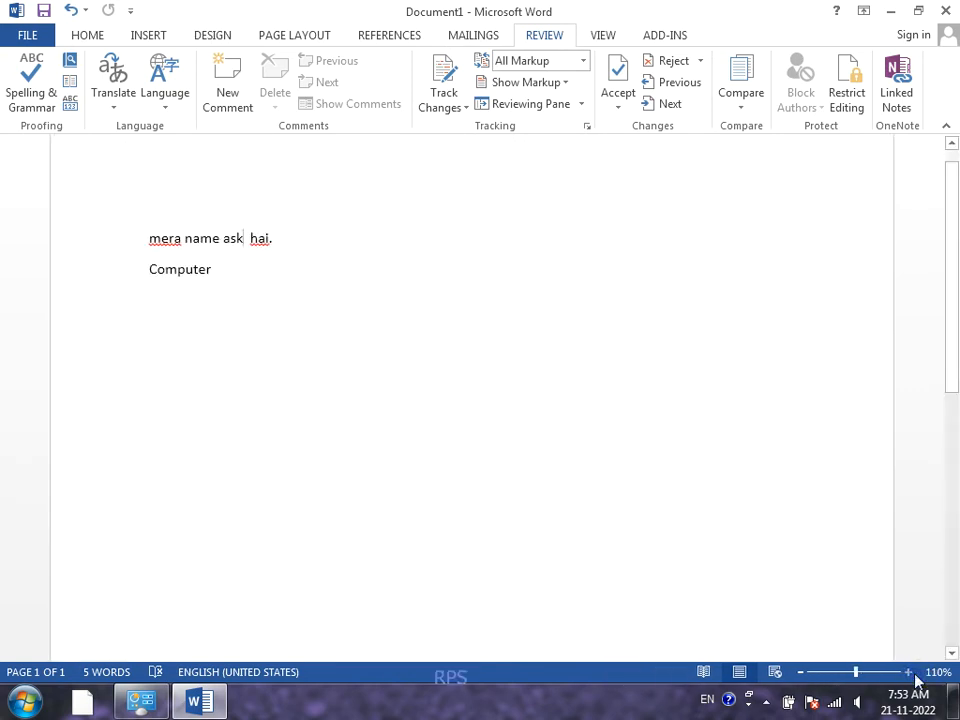
pyautogui.click(908, 672)
pyautogui.click(908, 672)
pyautogui.click(908, 672)
pyautogui.click(908, 672)
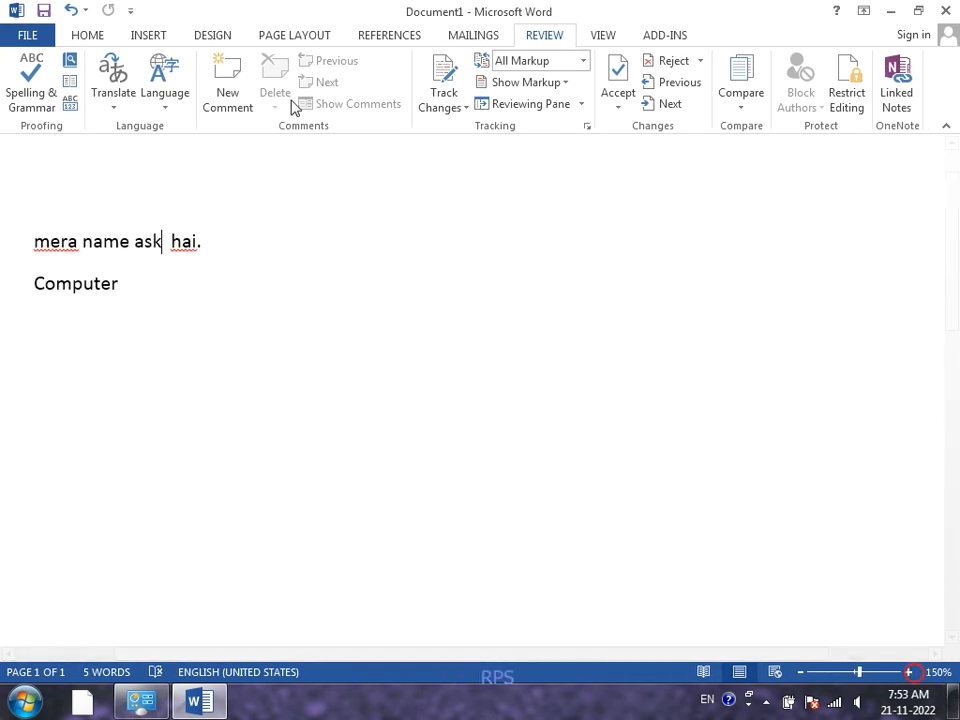
# Delete all the text in the document.
pyautogui.click(256, 399)
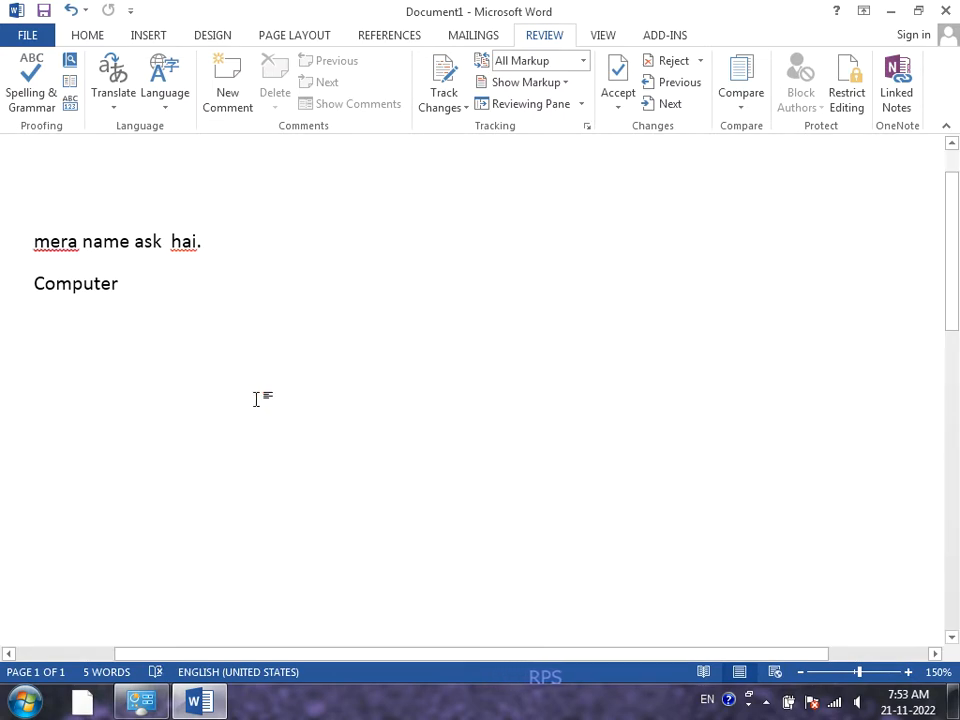
pyautogui.hotkey('ctrl', 'a')
pyautogui.press('Delete')
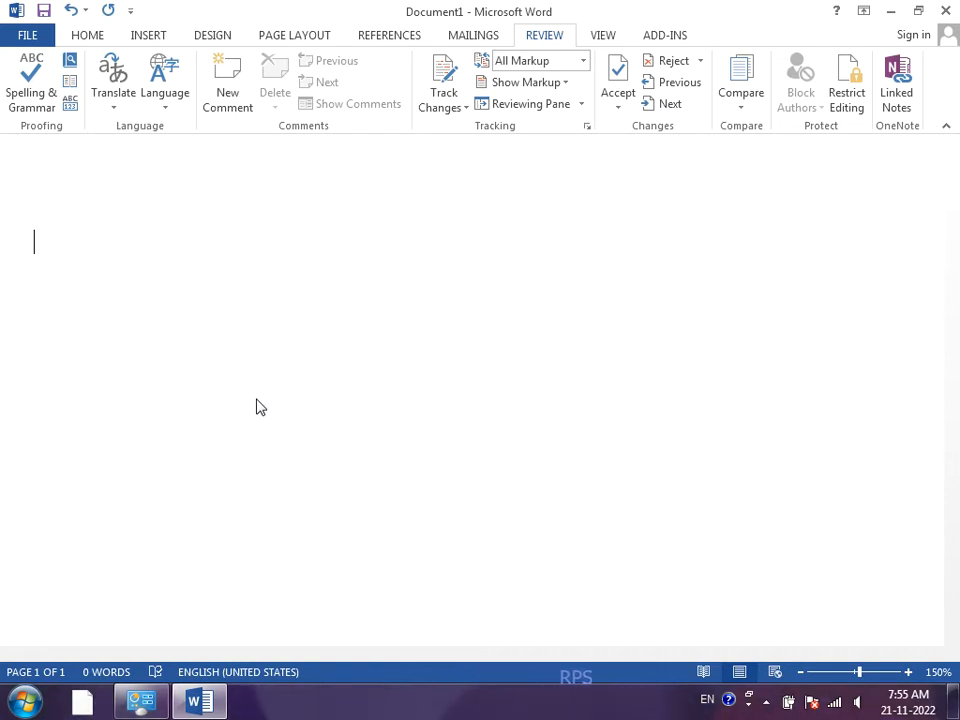
# Show the ruler around the blank page.
pyautogui.click(88, 35)
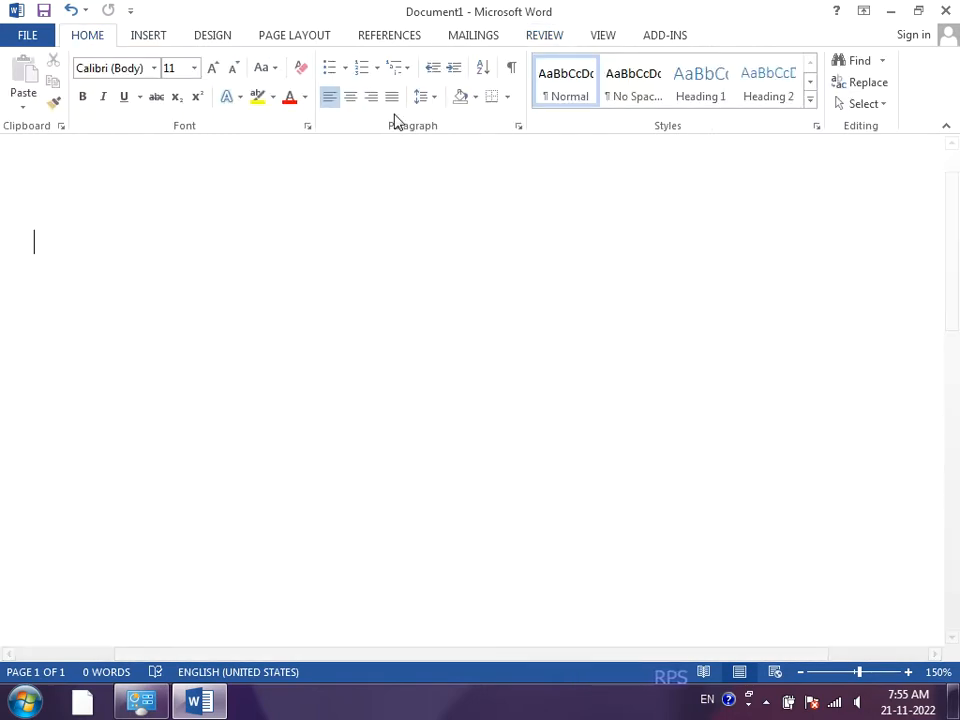
pyautogui.click(601, 35)
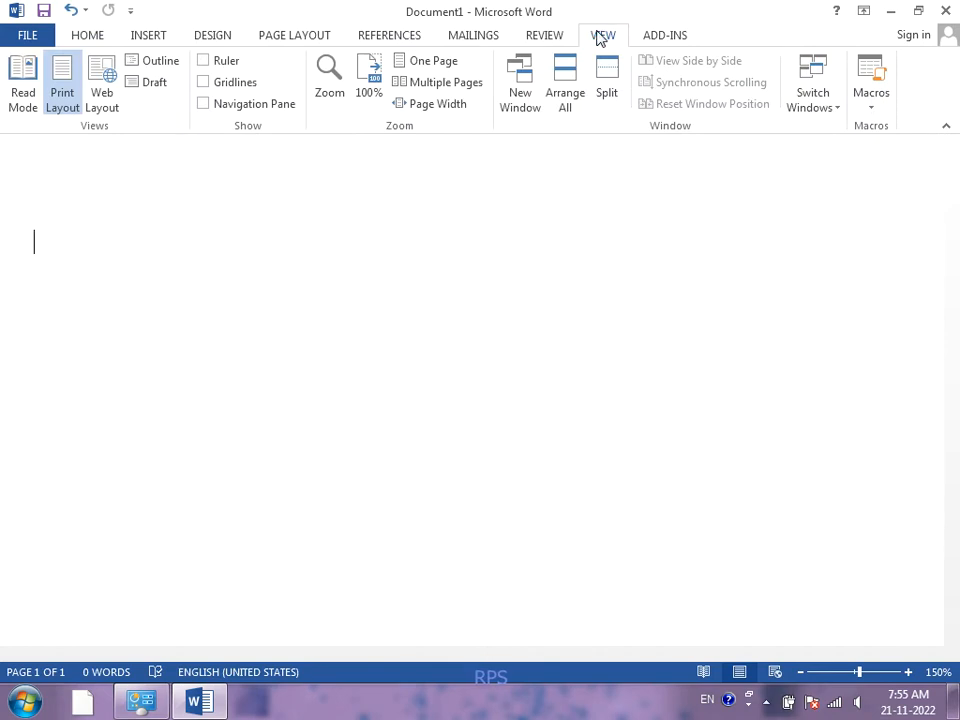
pyautogui.click(203, 61)
pyautogui.click(92, 38)
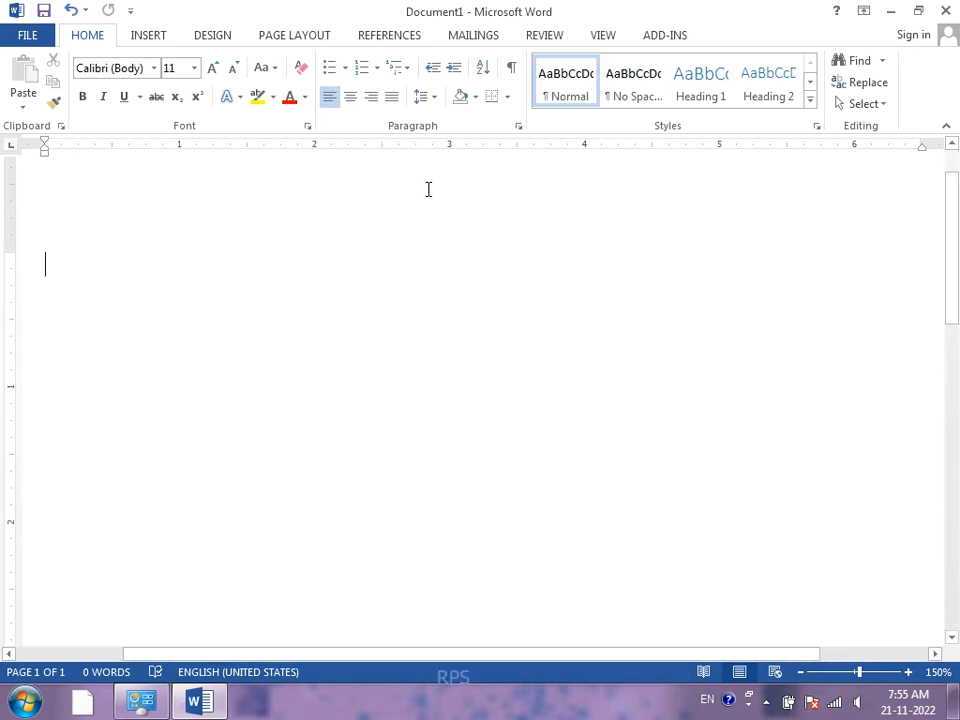
pyautogui.click(518, 128)
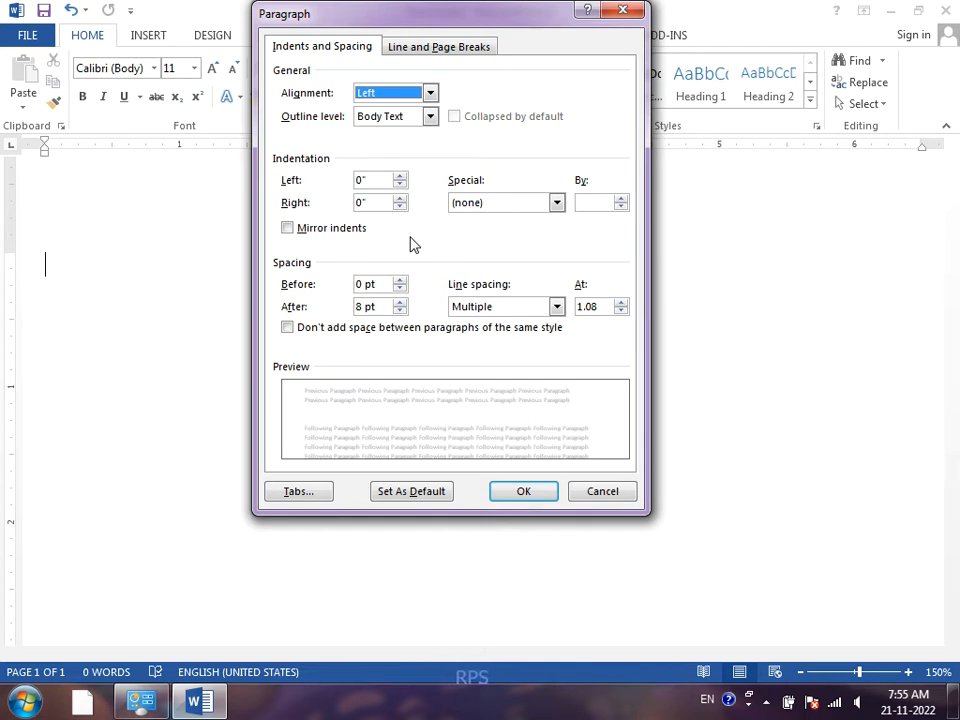
pyautogui.click(399, 178)
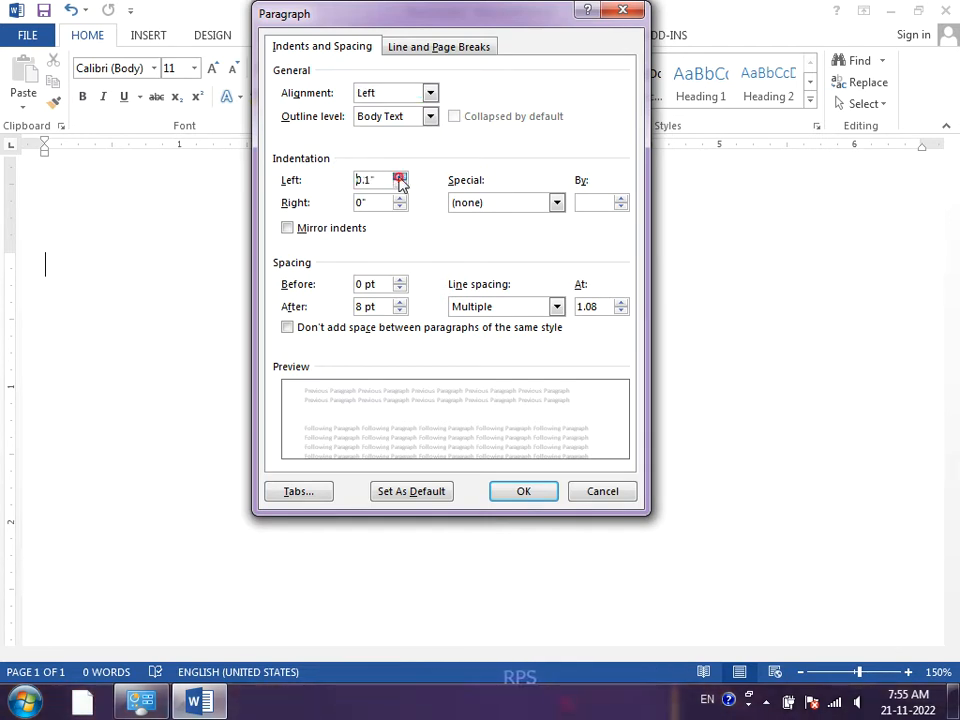
pyautogui.click(399, 178)
pyautogui.click(399, 178)
pyautogui.click(399, 178)
pyautogui.click(399, 178)
pyautogui.click(399, 178)
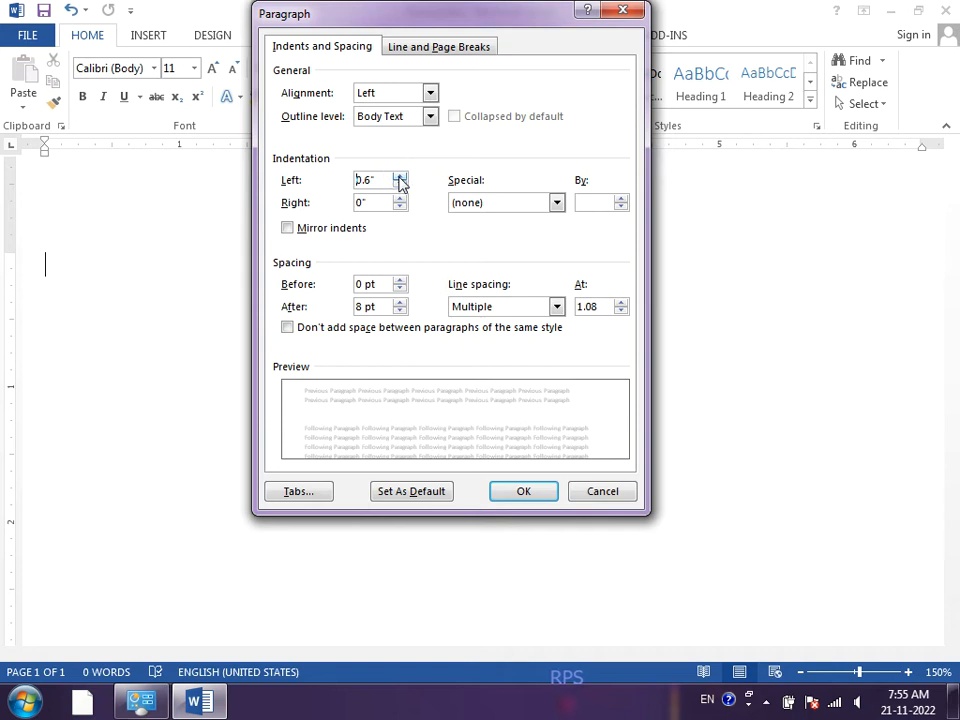
pyautogui.click(632, 493)
# Enter the placeholder text "klreejkljgkls fkljksdlfj ksdl fjkldsfkdlsfjkd" on the blank page.
pyautogui.write('klreejkljg')
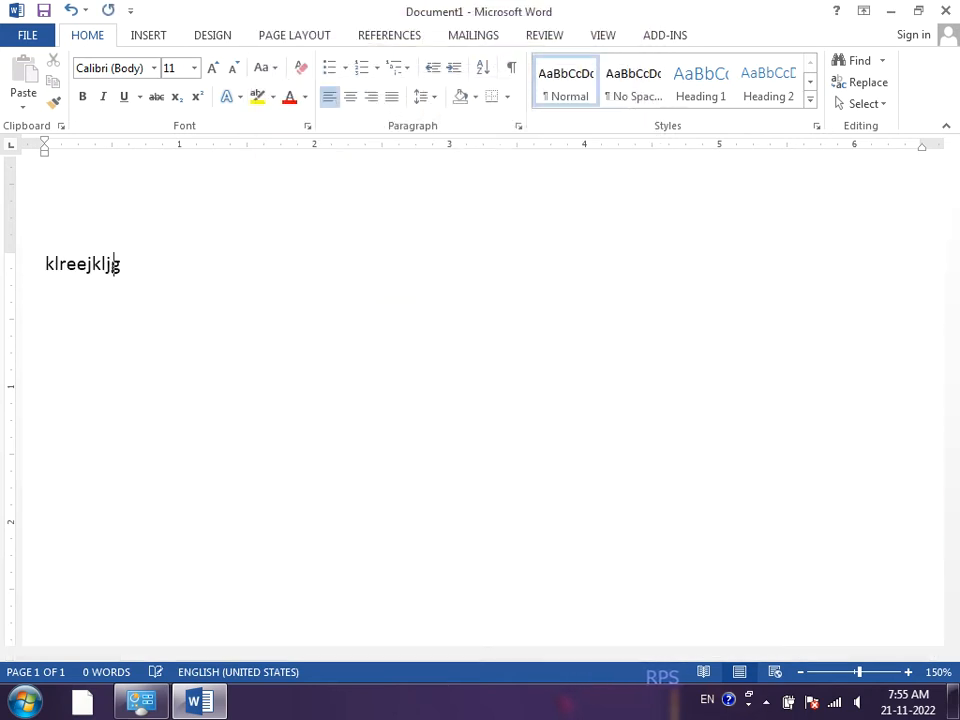
pyautogui.write('kls fkljksdlfj ksdl fjkldsfkdlsfjkd')
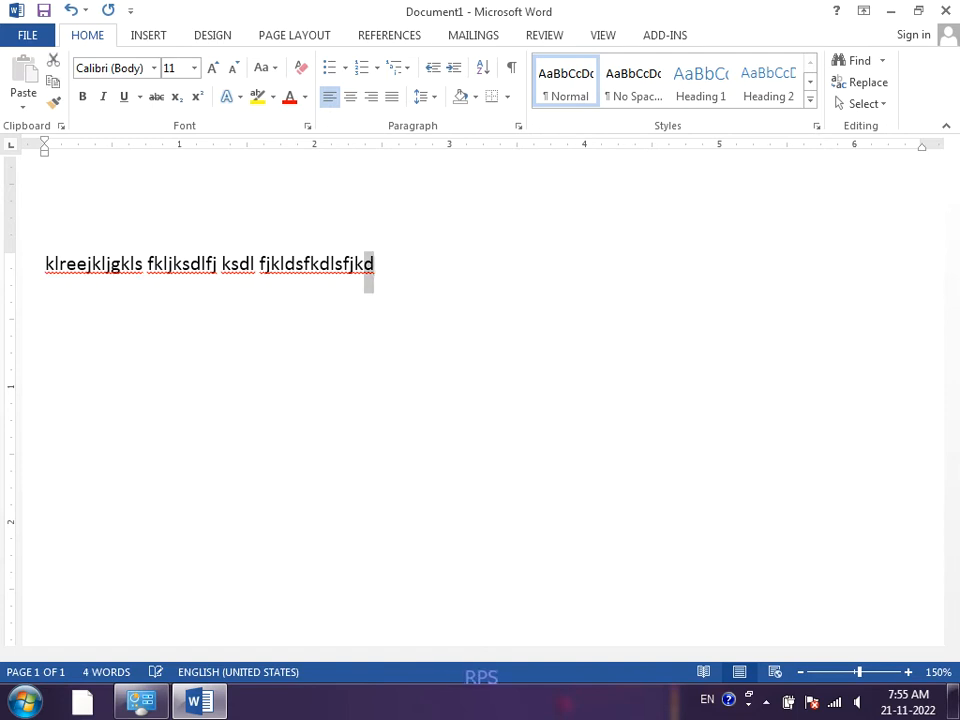
# Copy the placeholder line's ending from "ksdlfj" onward and paste it repeatedly until the paragraph fills about eight lines.
pyautogui.hotkey('shift', 'Left')
pyautogui.hotkey('shift', 'Left')
pyautogui.hotkey('shift', 'Left')
pyautogui.hotkey('shift', 'Left')
pyautogui.hotkey('shift', 'Left')
pyautogui.hotkey('shift', 'Left')
pyautogui.hotkey('shift', 'Left')
pyautogui.hotkey('shift', 'Left')
pyautogui.hotkey('shift', 'Left')
pyautogui.hotkey('shift', 'Left')
pyautogui.hotkey('shift', 'Left')
pyautogui.hotkey('shift', 'Left')
pyautogui.hotkey('shift', 'Left')
pyautogui.hotkey('shift', 'Left')
pyautogui.hotkey('shift', 'Left')
pyautogui.hotkey('shift', 'Left')
pyautogui.hotkey('shift', 'Left')
pyautogui.hotkey('shift', 'Left')
pyautogui.hotkey('shift', 'Left')
pyautogui.hotkey('shift', 'Left')
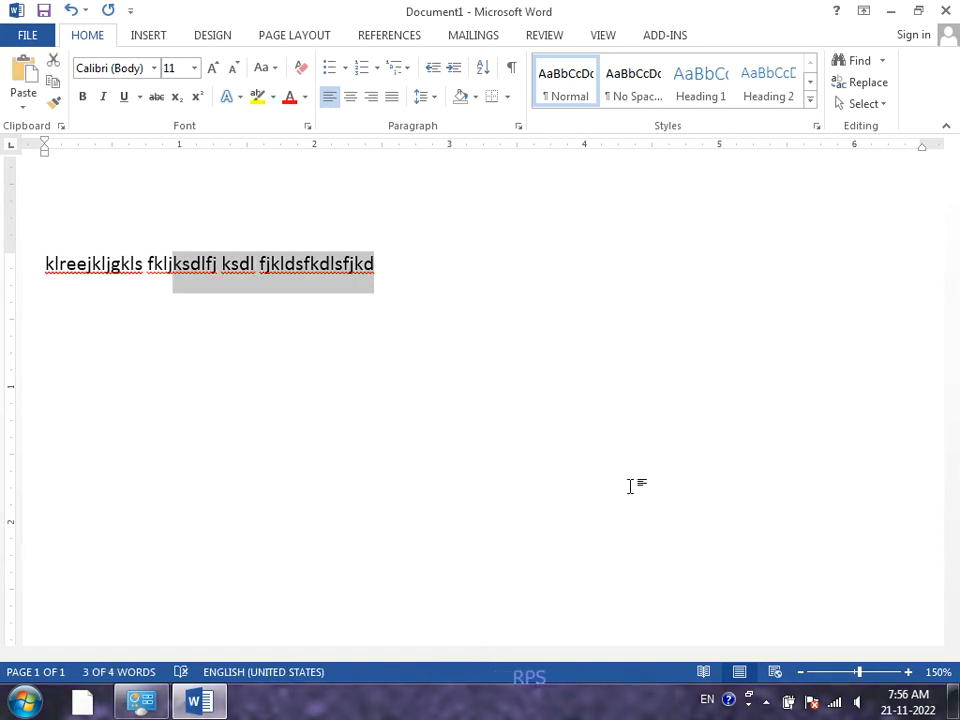
pyautogui.hotkey('ctrl', 'c')
pyautogui.hotkey('ctrl', 'v')
pyautogui.hotkey('ctrl', 'v')
pyautogui.hotkey('ctrl', 'v')
pyautogui.hotkey('ctrl', 'v')
pyautogui.hotkey('ctrl', 'v')
pyautogui.hotkey('ctrl', 'v')
pyautogui.hotkey('ctrl', 'v')
pyautogui.hotkey('ctrl', 'v')
pyautogui.hotkey('ctrl', 'v')
pyautogui.hotkey('ctrl', 'v')
pyautogui.hotkey('ctrl', 'v')
pyautogui.hotkey('ctrl', 'v')
pyautogui.hotkey('ctrl', 'v')
pyautogui.hotkey('ctrl', 'v')
pyautogui.hotkey('ctrl', 'v')
pyautogui.hotkey('ctrl', 'v')
pyautogui.hotkey('ctrl', 'v')
pyautogui.hotkey('ctrl', 'v')
pyautogui.hotkey('ctrl', 'v')
pyautogui.hotkey('ctrl', 'v')
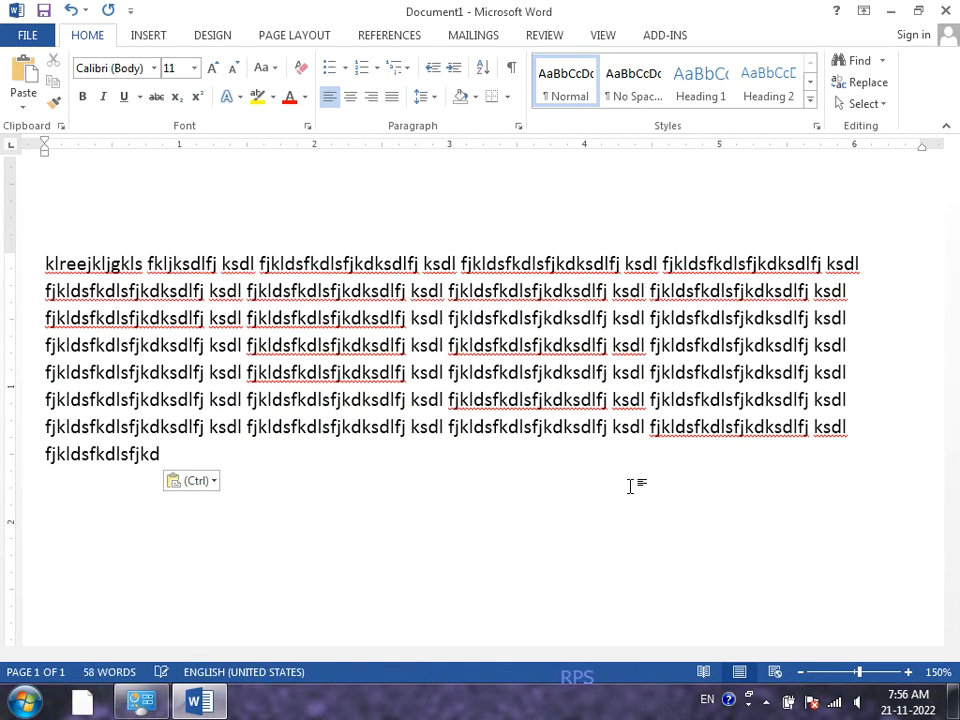
# Select the whole paragraph and set its left indentation to 1.2" in the Paragraph settings.
pyautogui.hotkey('ctrl', 'a')
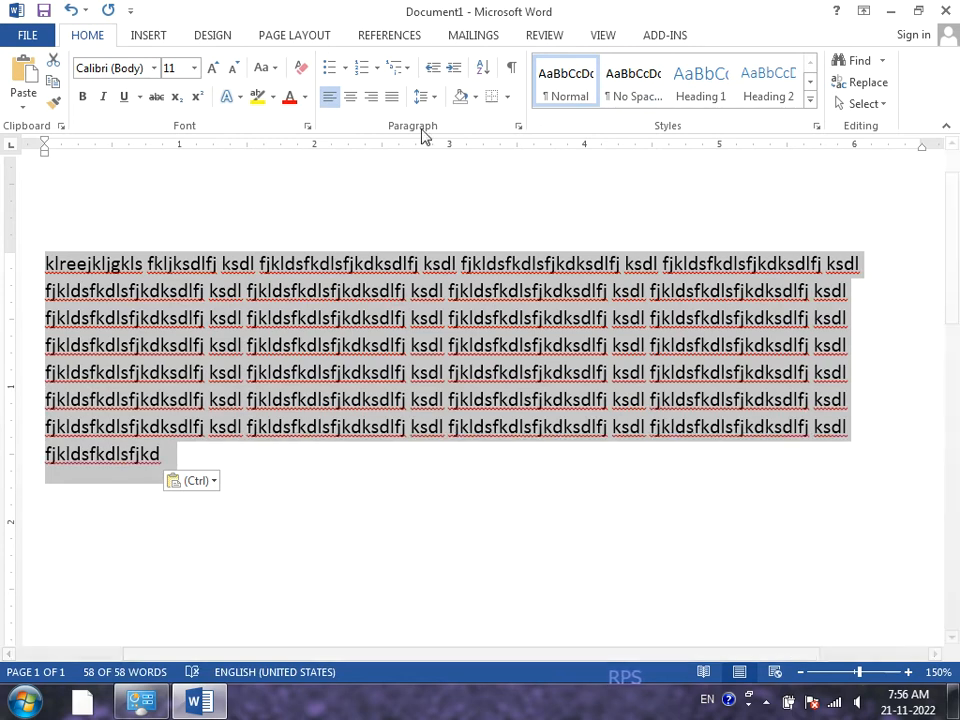
pyautogui.click(518, 127)
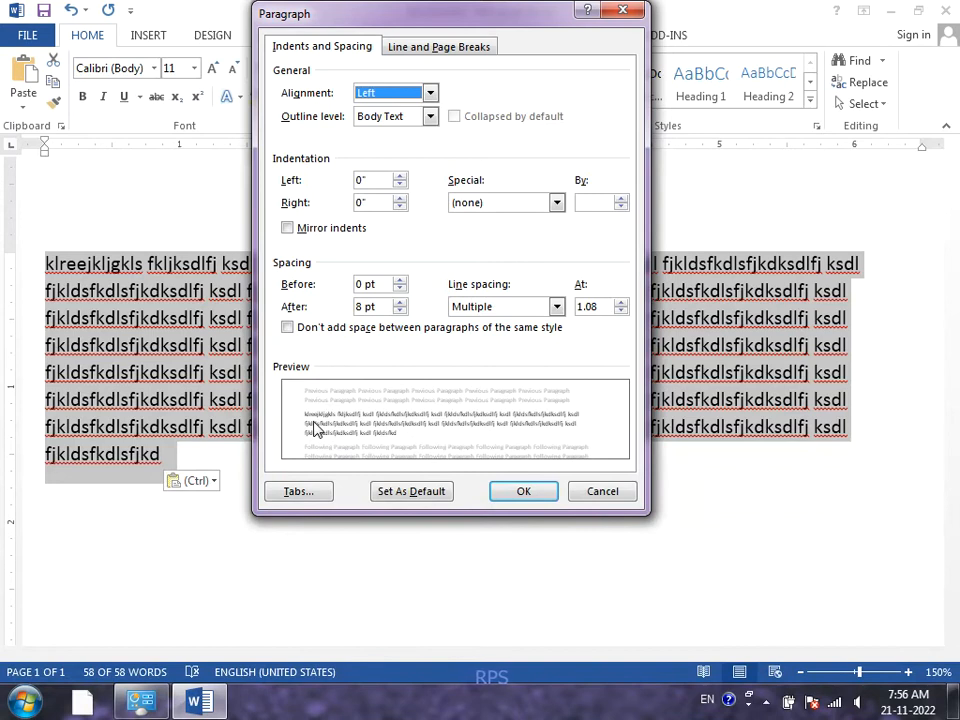
pyautogui.click(400, 177)
pyautogui.click(400, 177)
pyautogui.click(400, 177)
pyautogui.click(400, 177)
pyautogui.click(400, 177)
pyautogui.click(400, 177)
pyautogui.click(400, 177)
pyautogui.click(400, 177)
pyautogui.click(400, 177)
pyautogui.click(400, 177)
pyautogui.click(400, 177)
pyautogui.click(400, 177)
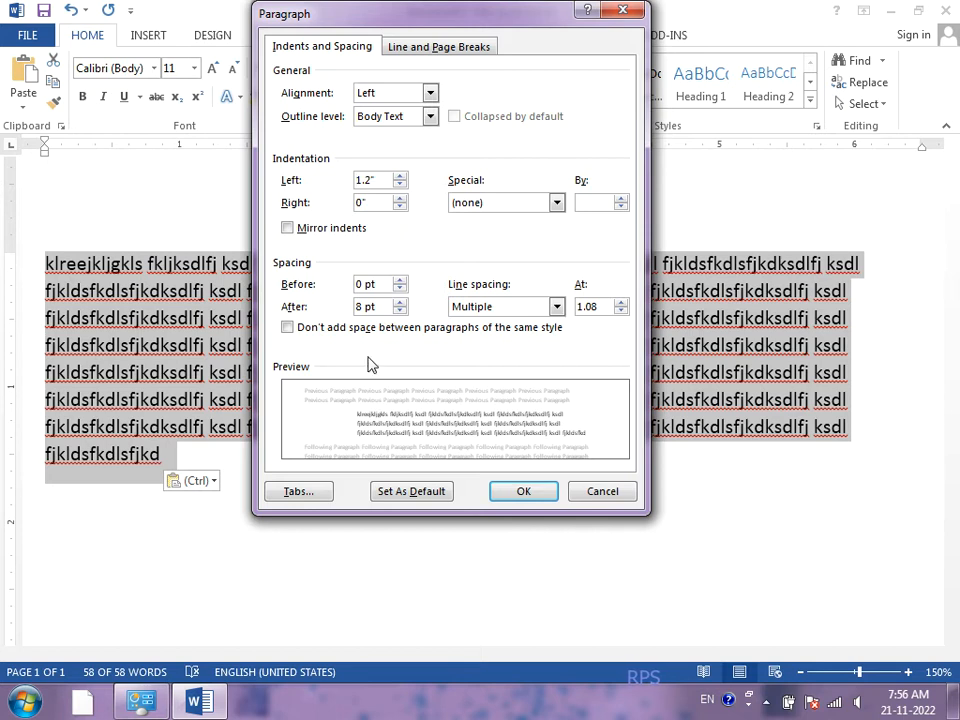
# Set the paragraph's right indentation to 1.4".
pyautogui.click(400, 198)
pyautogui.click(400, 199)
pyautogui.click(400, 199)
pyautogui.click(400, 199)
pyautogui.click(400, 199)
pyautogui.click(400, 199)
pyautogui.click(400, 199)
pyautogui.click(400, 199)
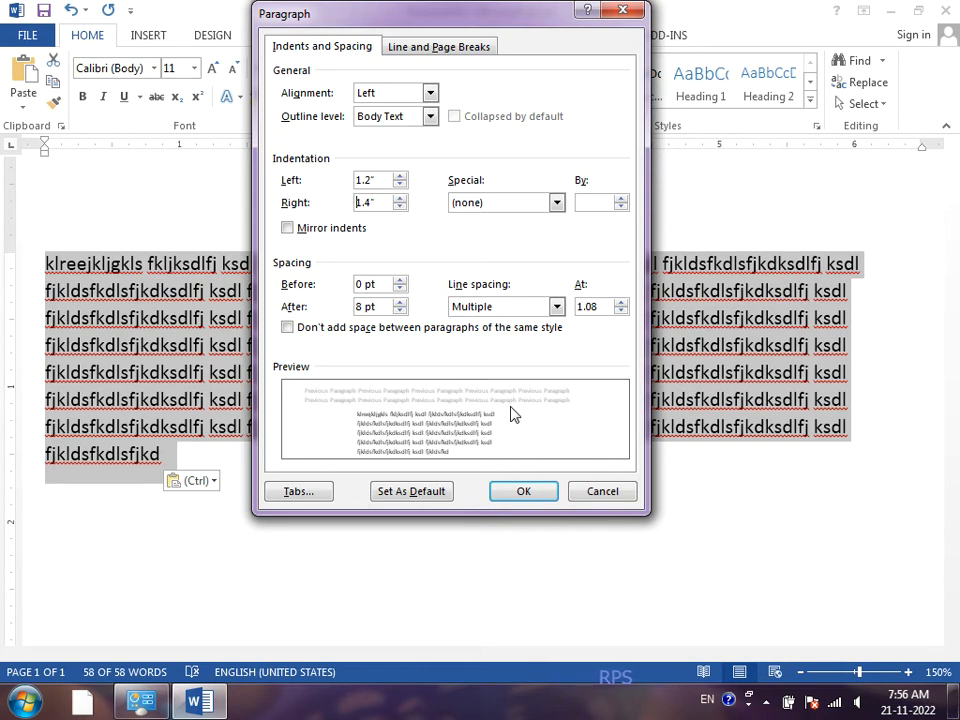
# Reset the paragraph's right and left indentation to 0 and apply the settings.
pyautogui.press('Delete')
pyautogui.press('Delete')
pyautogui.press('Delete')
pyautogui.press('Delete')
pyautogui.write('0')
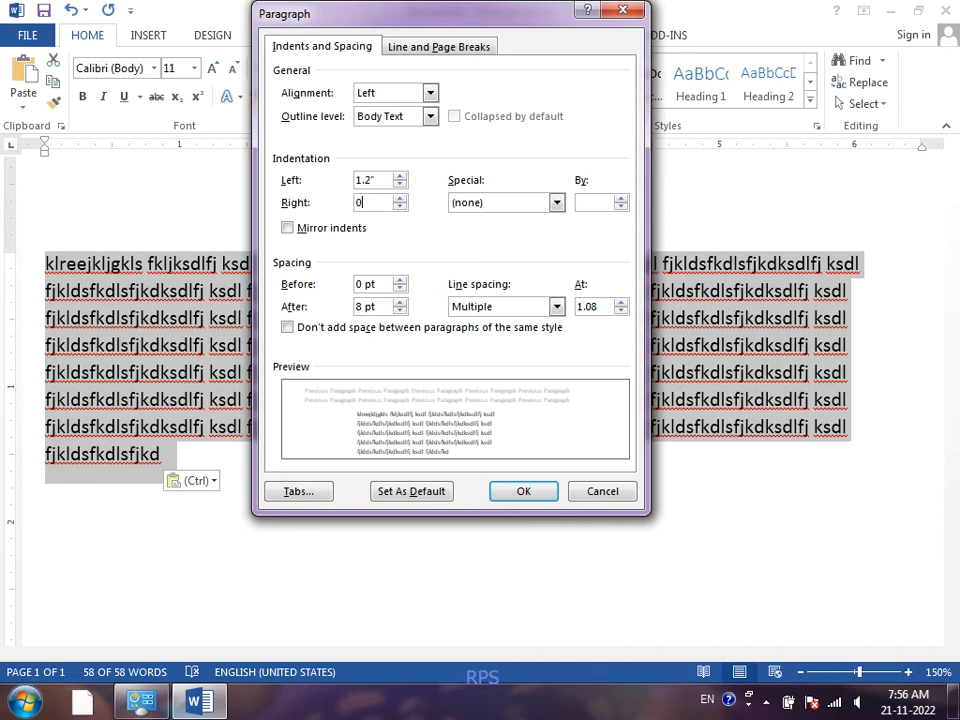
pyautogui.hotkey('shift', 'Tab')
pyautogui.write('0')
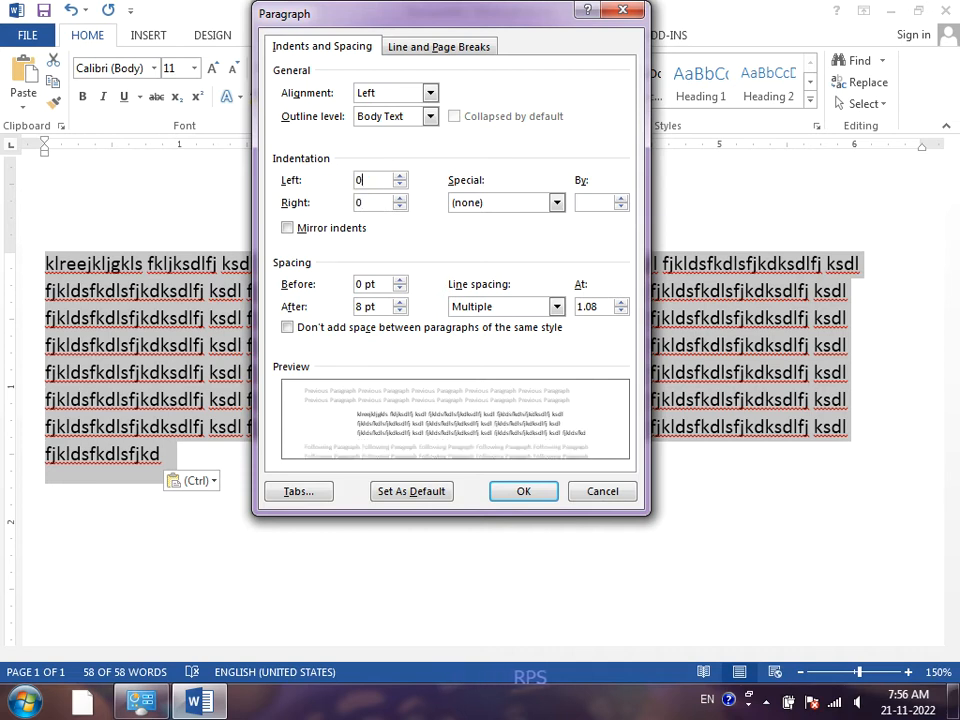
pyautogui.press('Return')
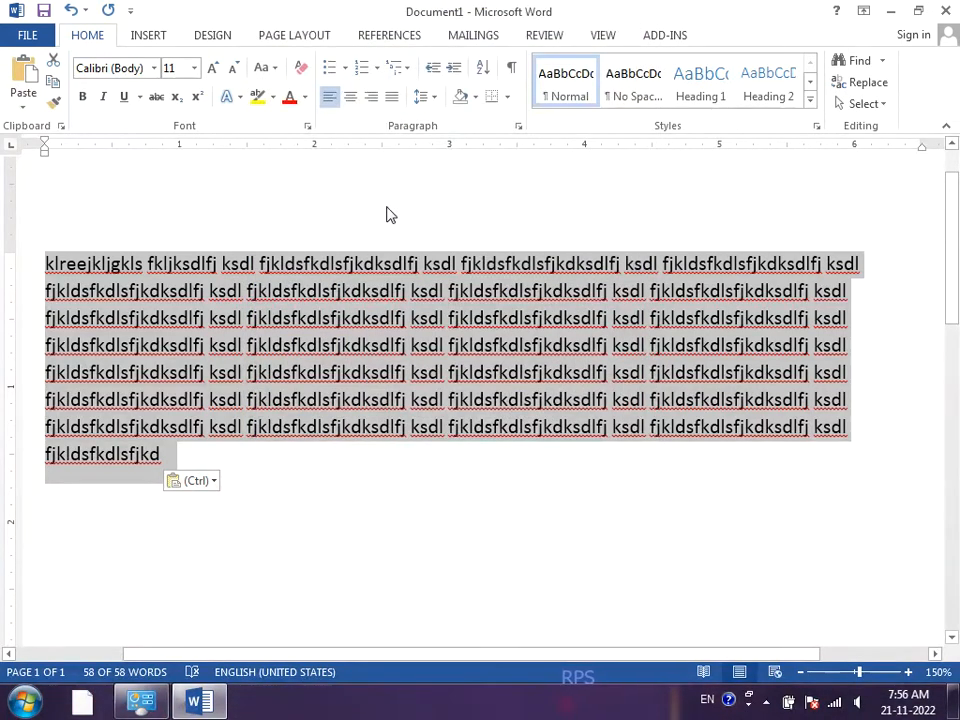
# Set a First line special indent of 1.2" for the selected paragraph.
pyautogui.click(519, 128)
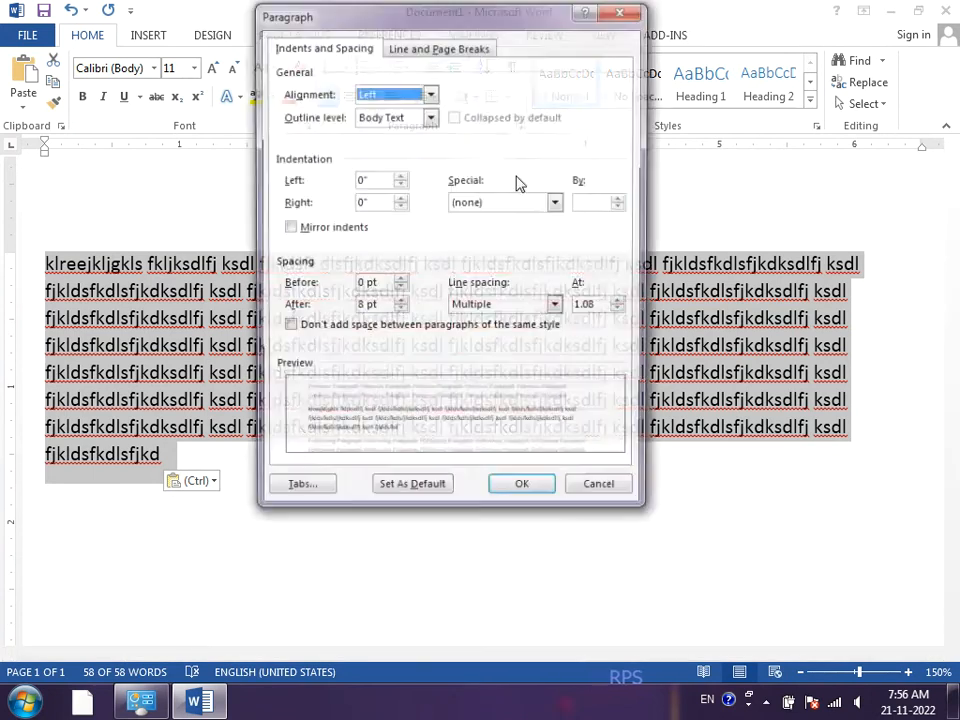
pyautogui.click(510, 203)
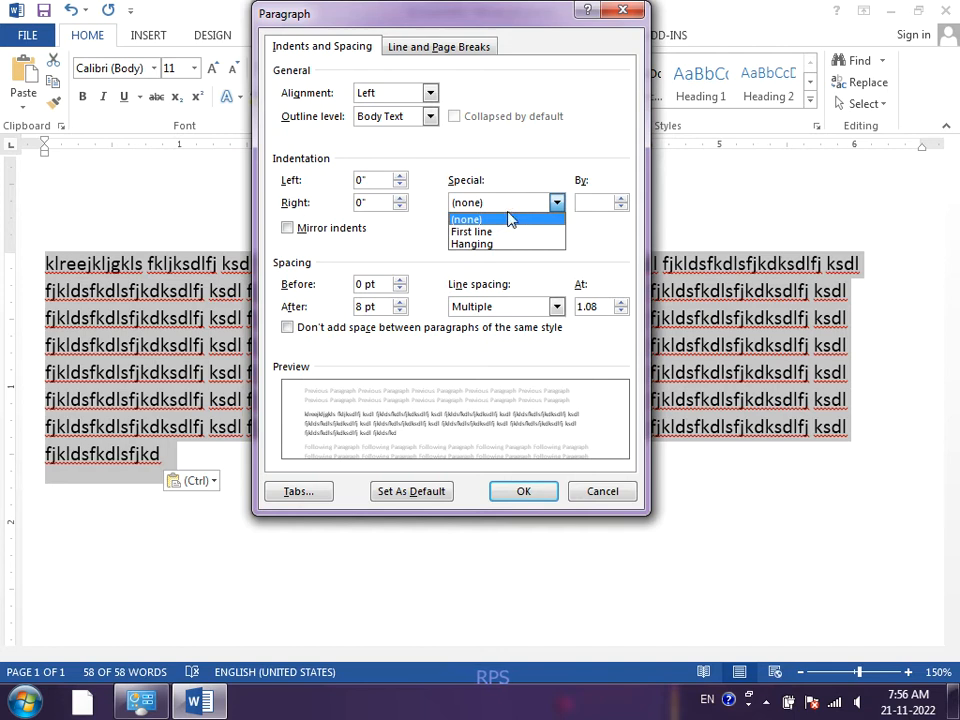
pyautogui.click(498, 232)
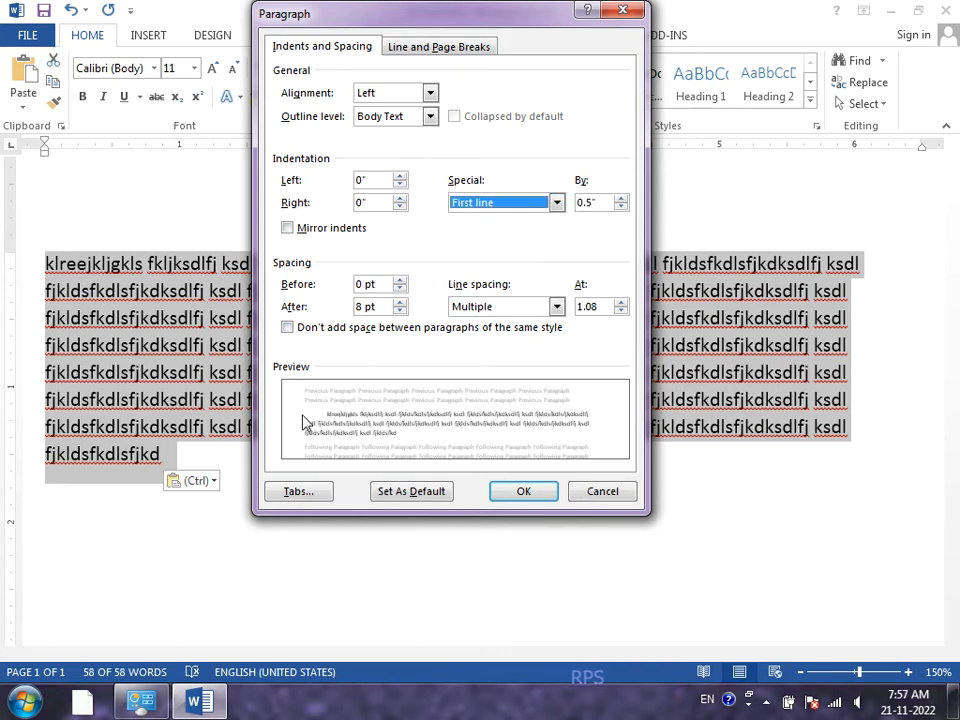
pyautogui.click(621, 198)
pyautogui.click(621, 198)
pyautogui.click(621, 198)
pyautogui.click(621, 198)
pyautogui.click(621, 198)
pyautogui.click(621, 198)
pyautogui.click(621, 198)
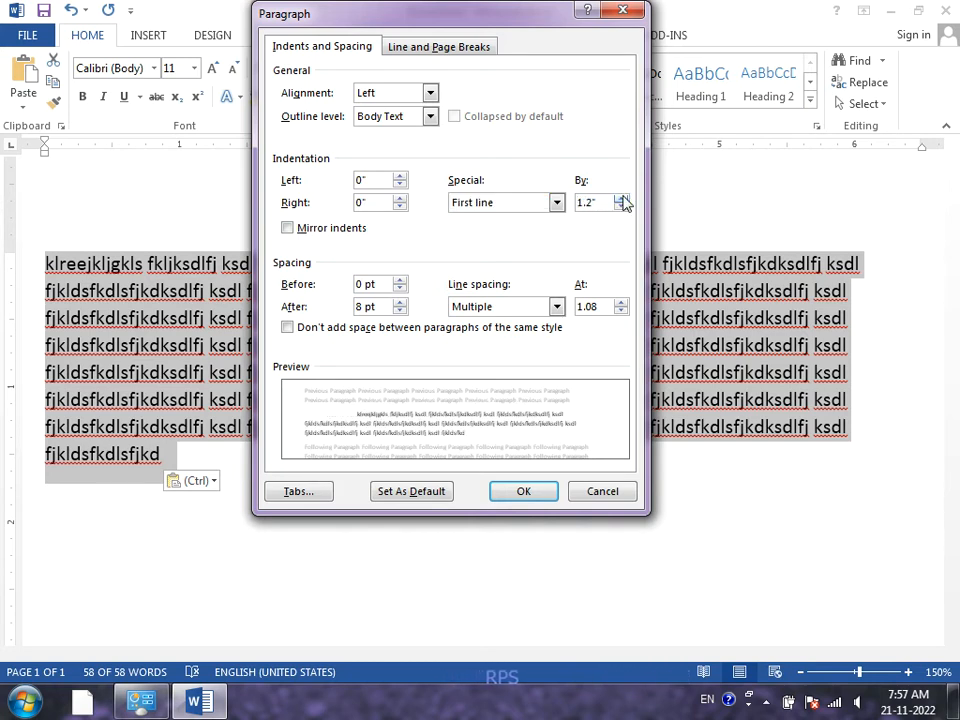
# Try a Hanging special indent of 1.2" and reset the special indentation to (none).
pyautogui.click(553, 200)
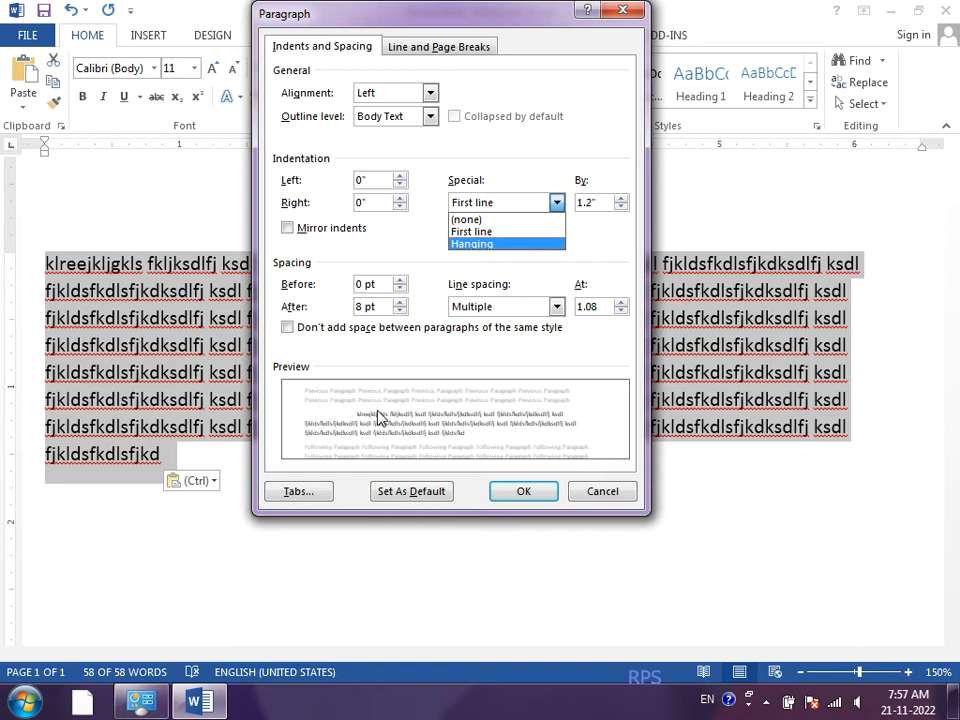
pyautogui.click(473, 244)
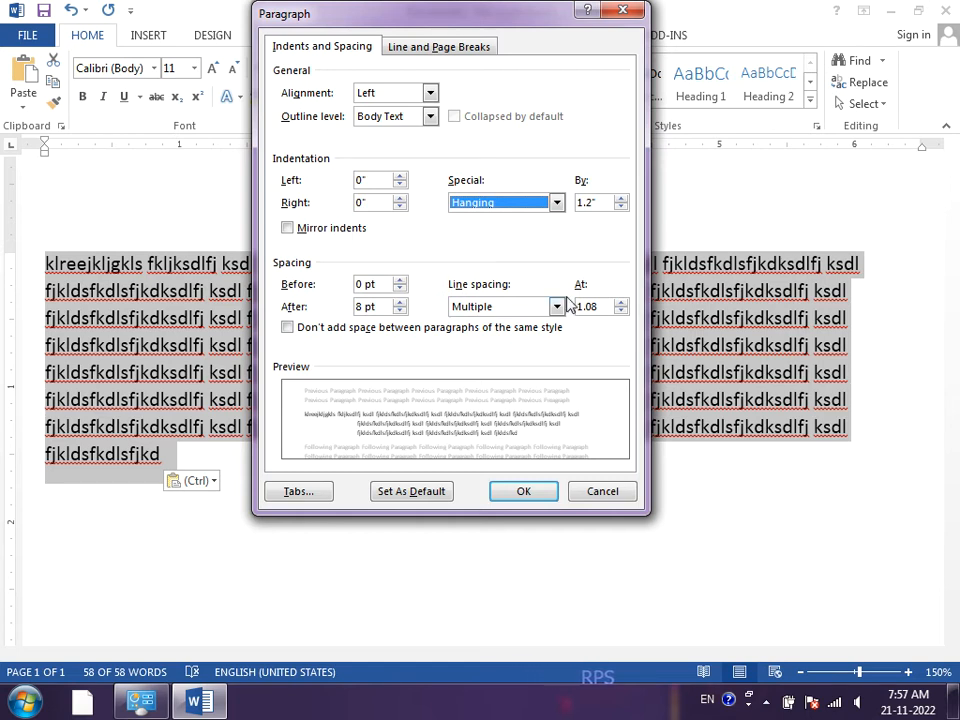
pyautogui.click(533, 206)
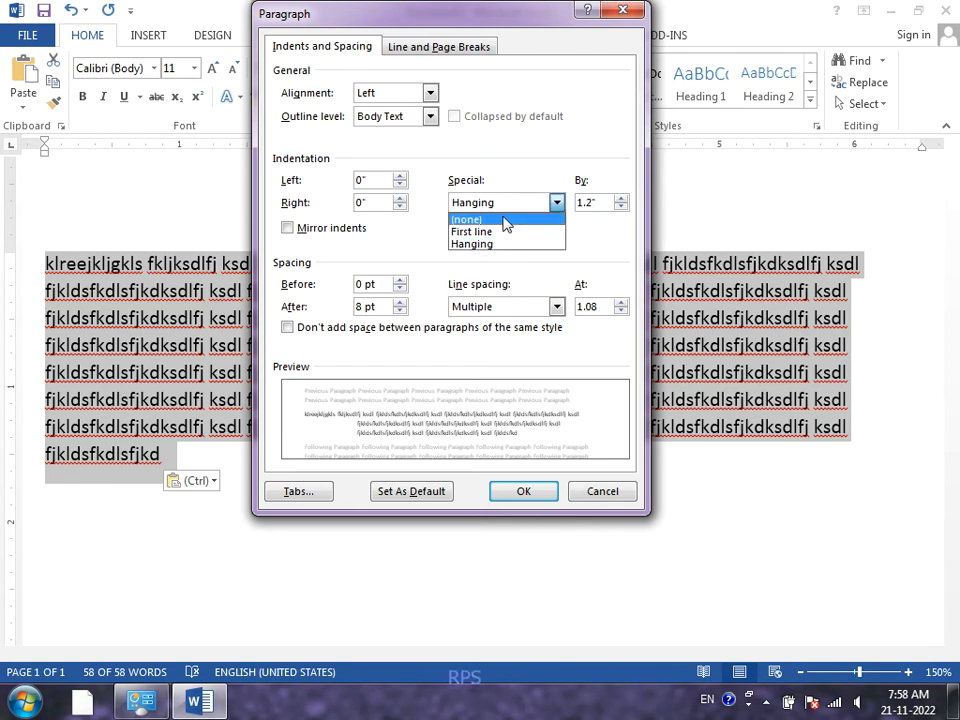
pyautogui.click(504, 221)
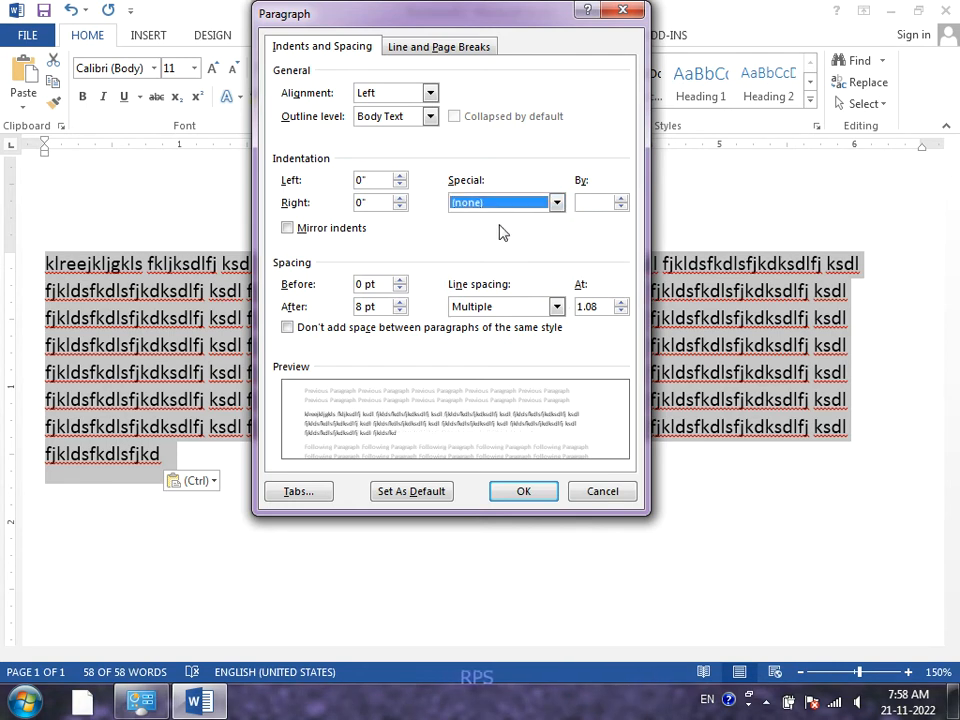
# Set a right-aligned tab stop at 1" with the dotted leader (option 2) for the selected paragraph.
pyautogui.click(299, 492)
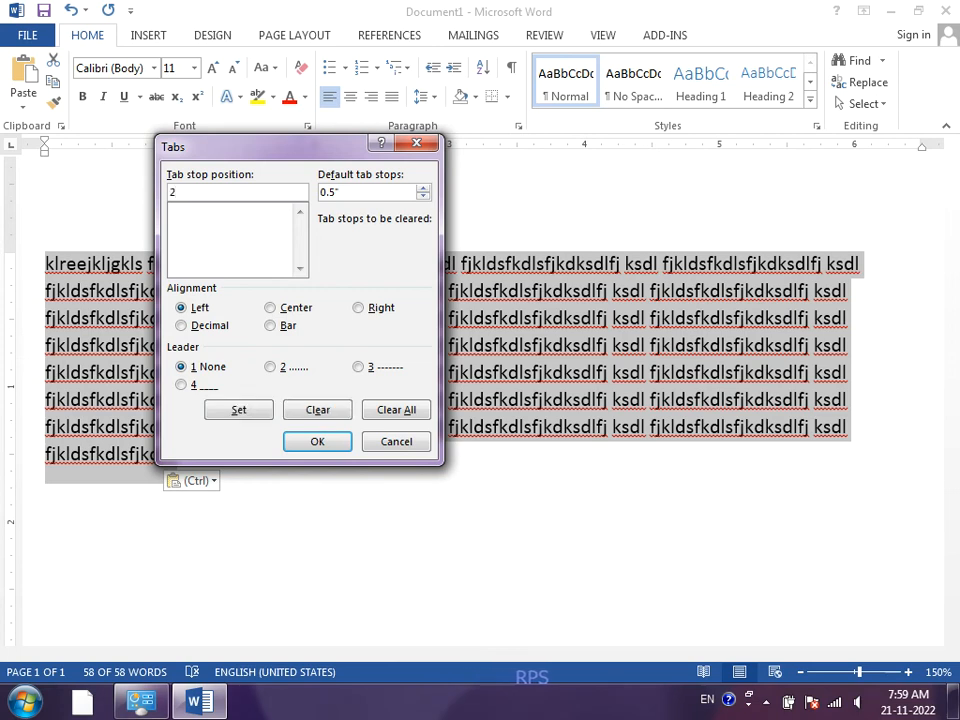
pyautogui.write('1')
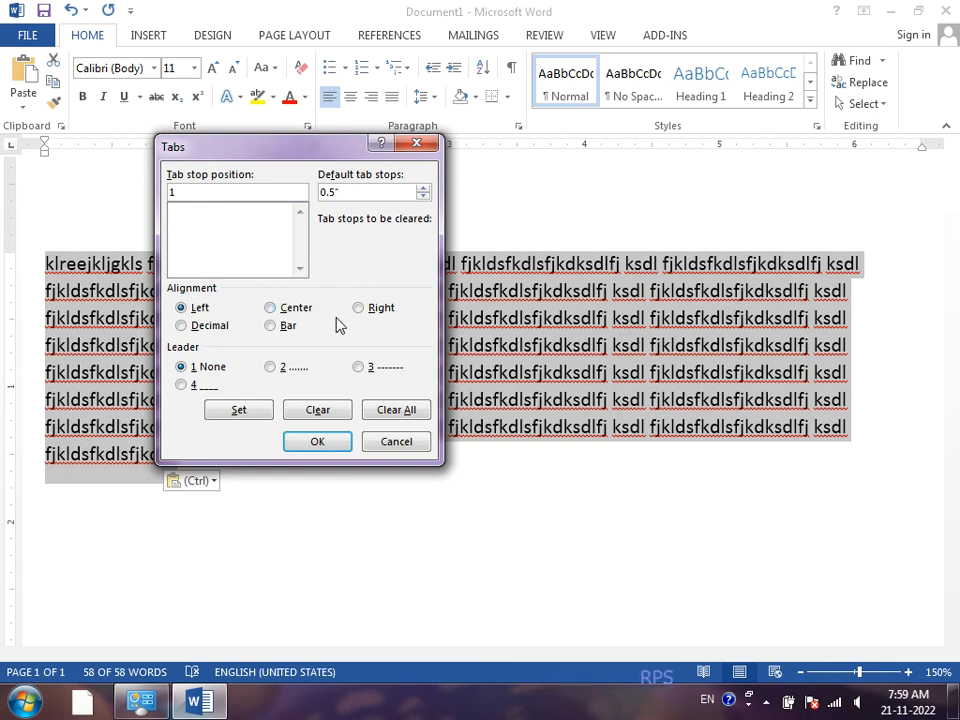
pyautogui.click(364, 313)
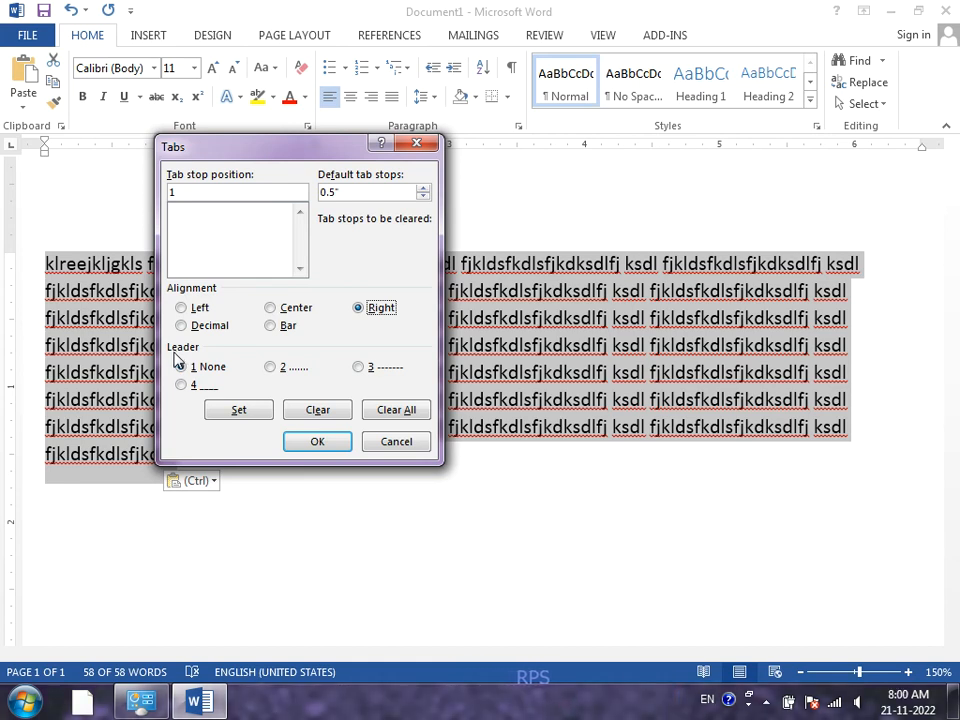
pyautogui.click(270, 367)
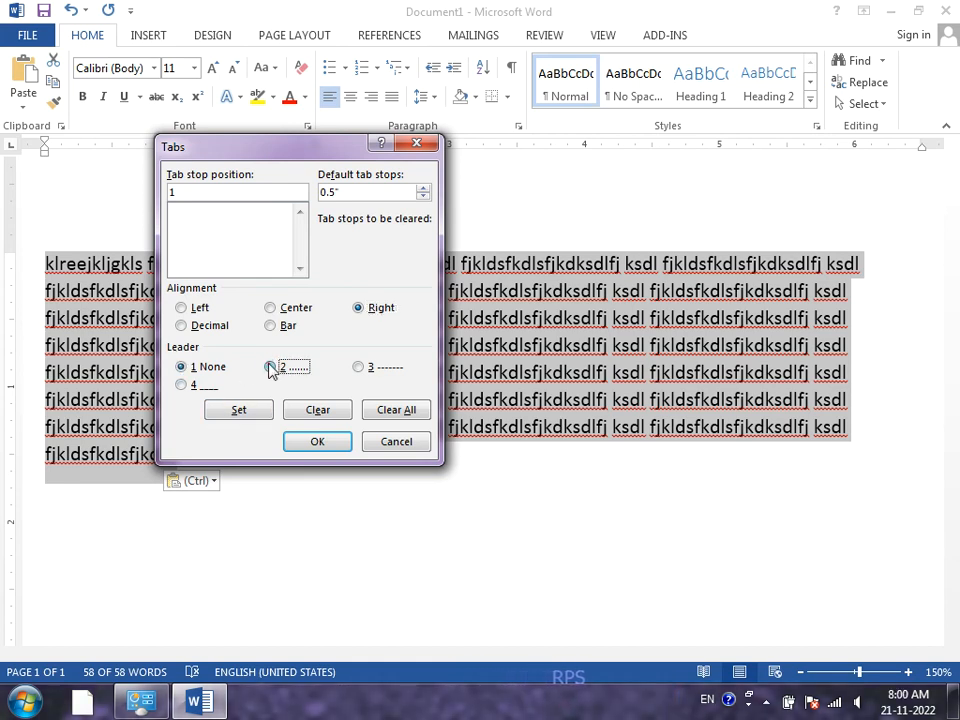
pyautogui.click(255, 413)
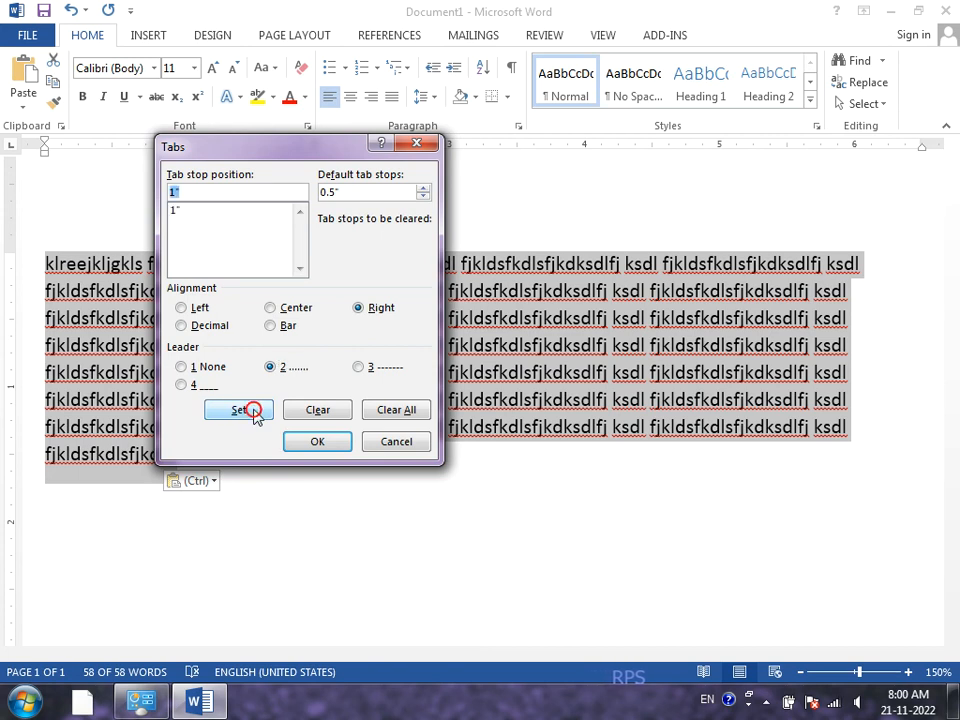
# Apply the tab stop settings and enter 12.33144 at the 1" tab stop on a new line below the paragraph.
pyautogui.click(336, 446)
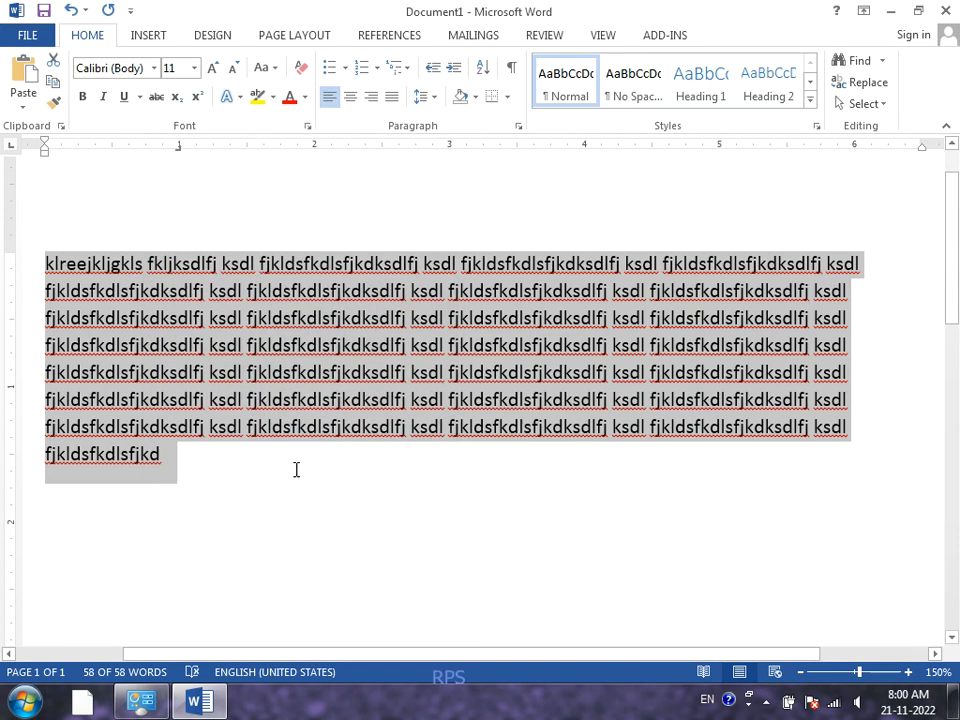
pyautogui.click(296, 469)
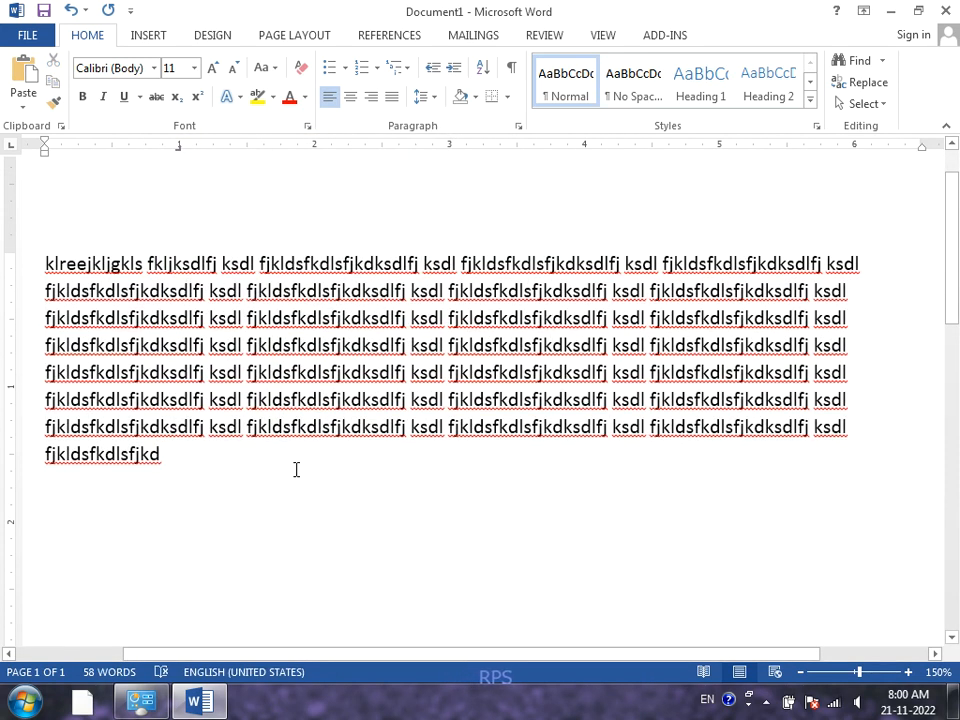
pyautogui.press('Return')
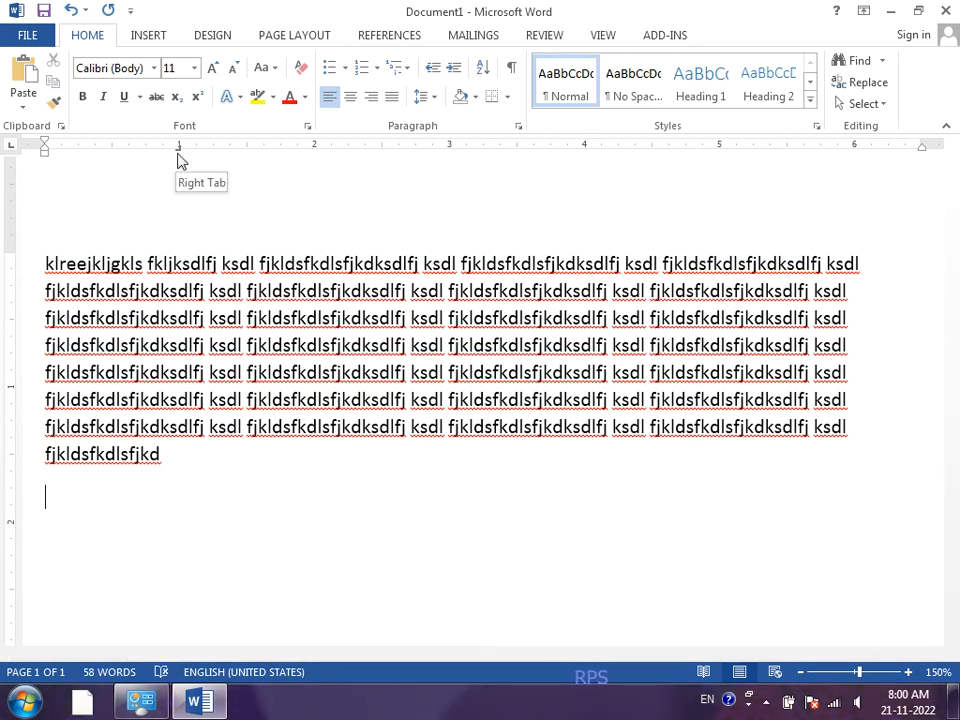
pyautogui.press('Tab')
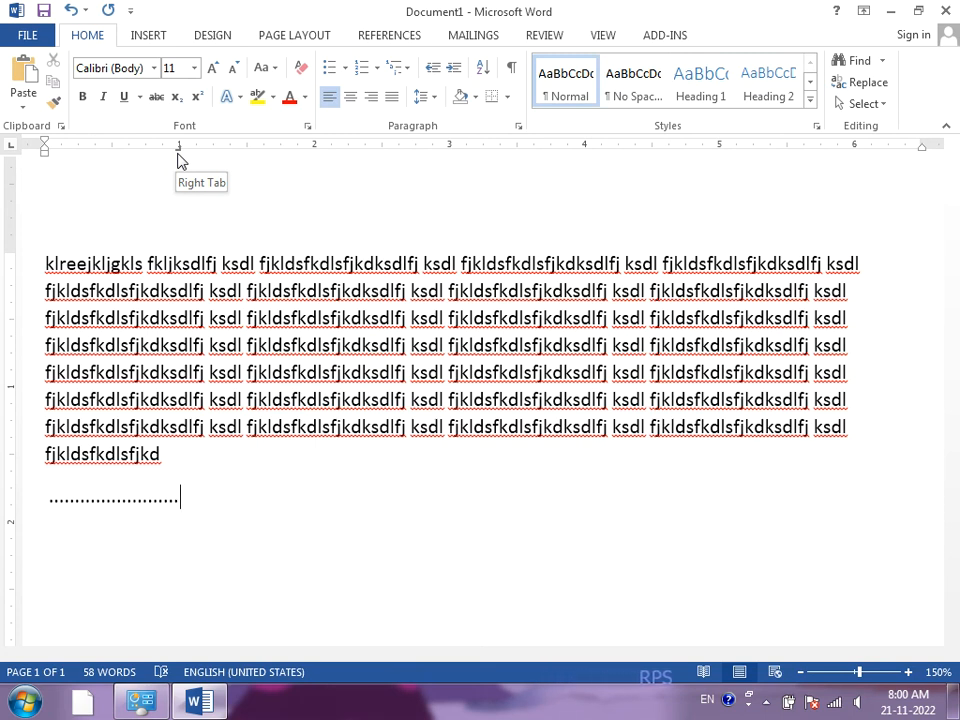
pyautogui.write('12.33')
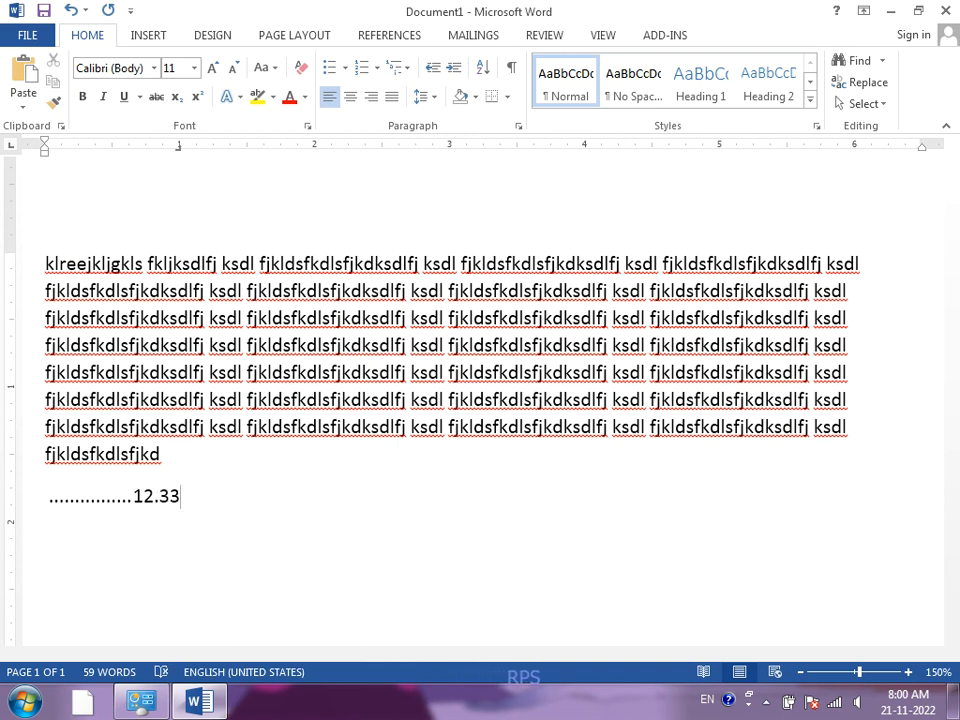
pyautogui.write('144')
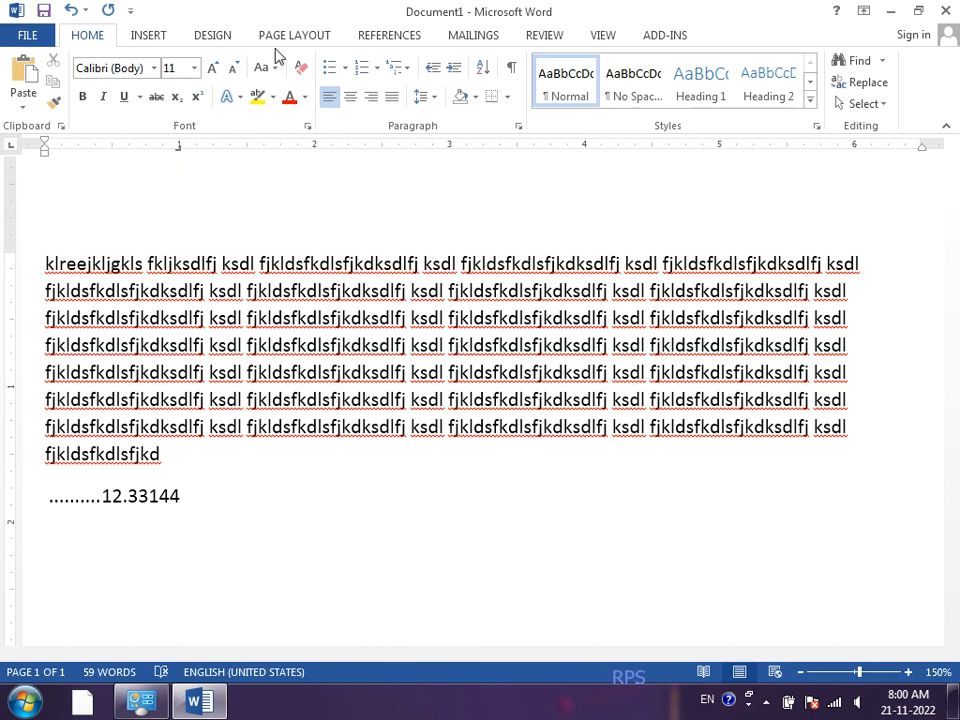
# Define a center-aligned tab stop at 2" with the underline leader (option 4) for the 12.33144 line.
pyautogui.click(519, 126)
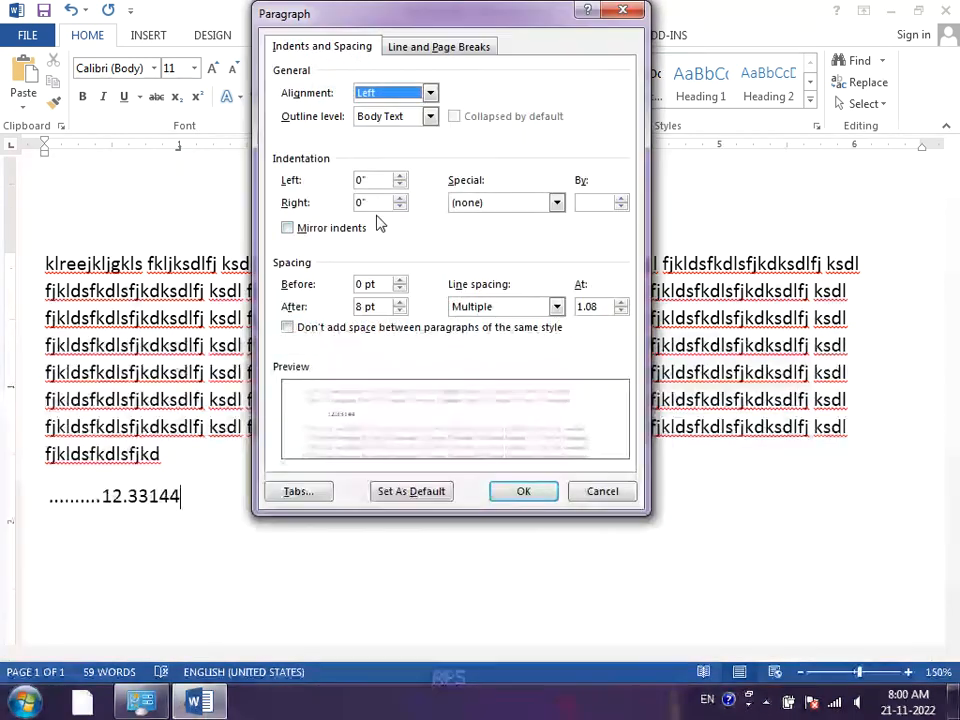
pyautogui.click(306, 486)
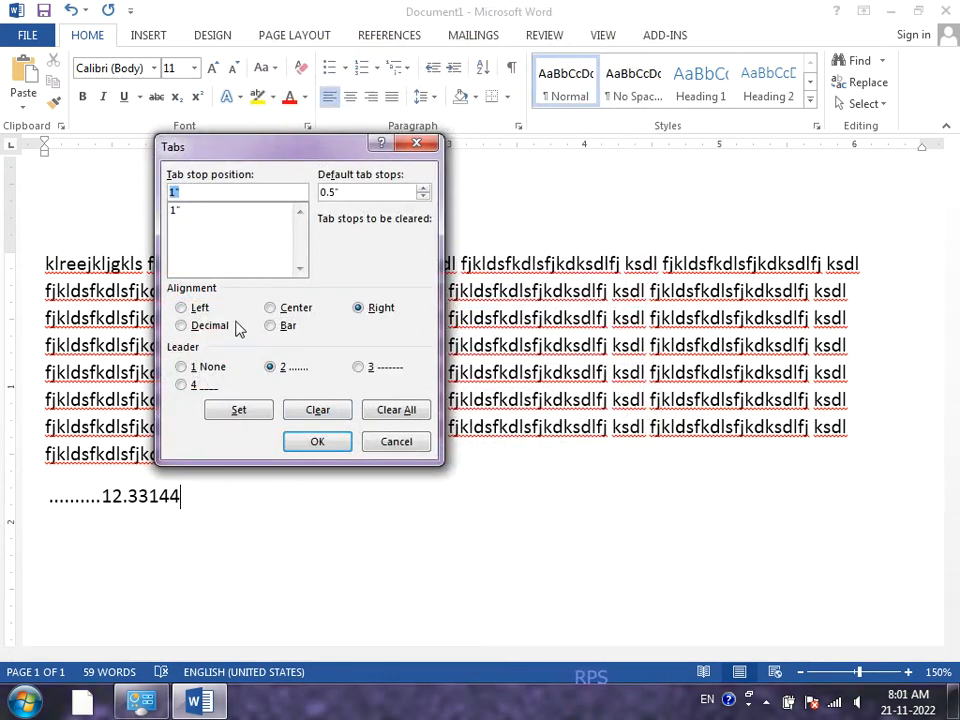
pyautogui.write('2')
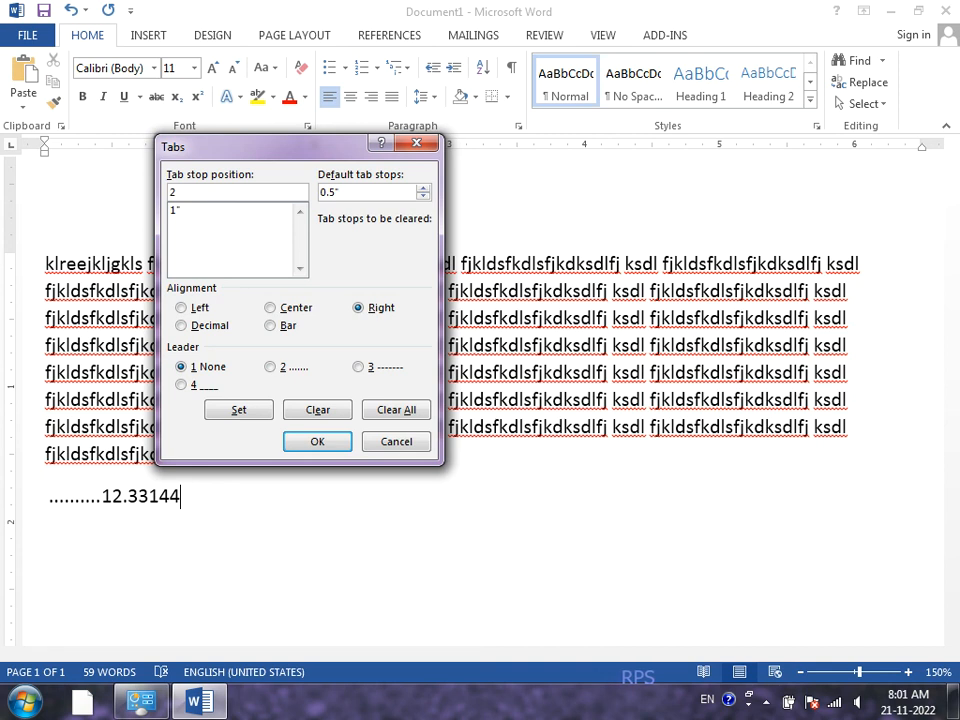
pyautogui.click(270, 313)
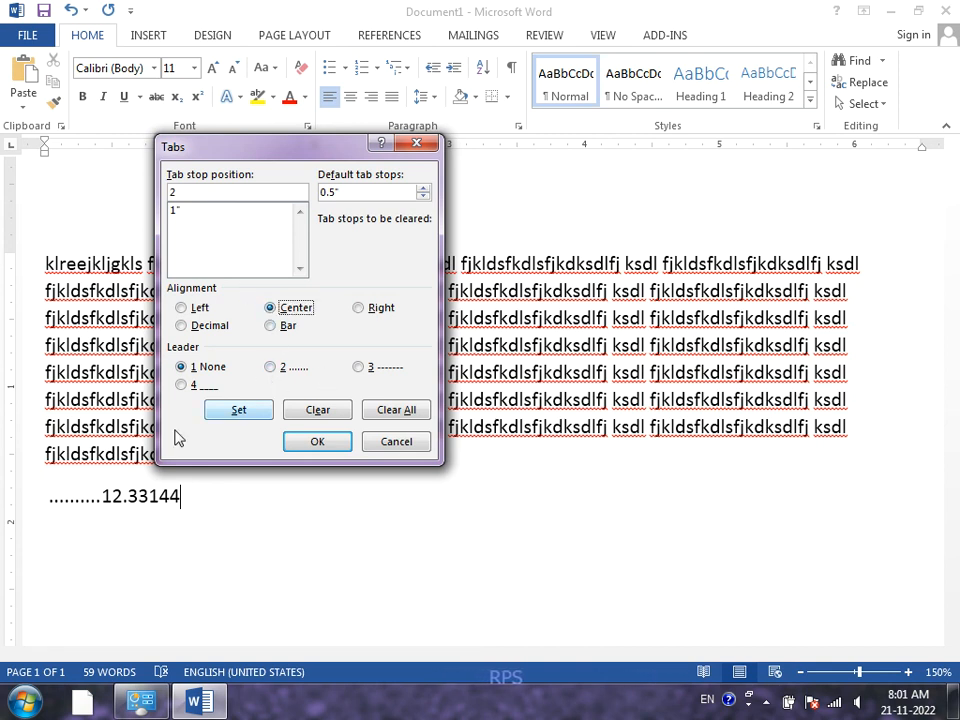
pyautogui.click(181, 386)
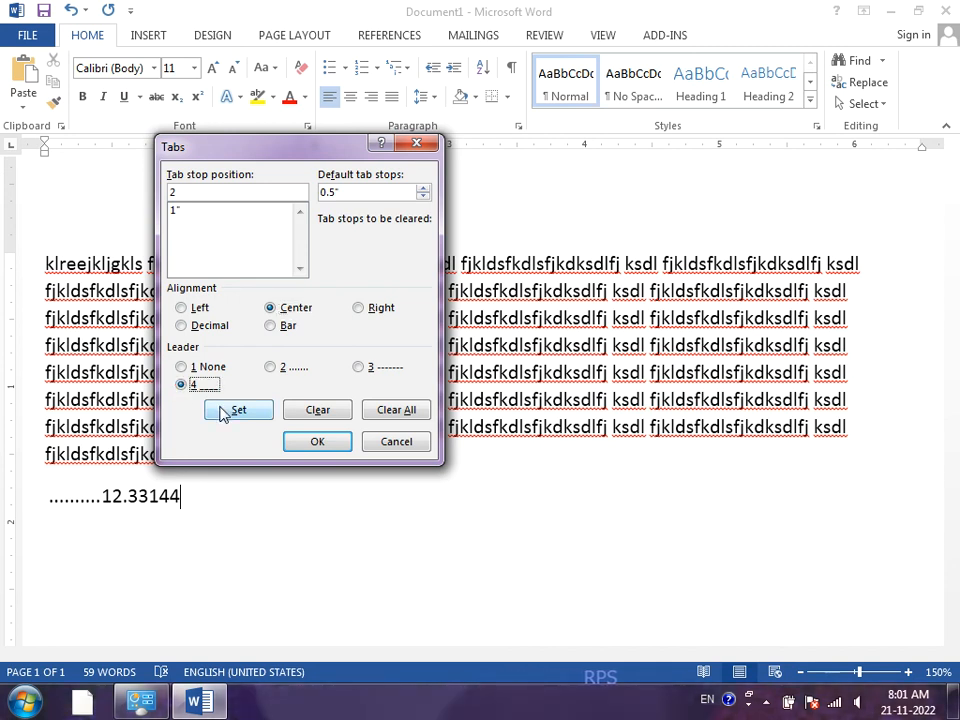
# Set the default tab stops to 1" and apply the tab settings.
pyautogui.click(354, 193)
pyautogui.press('BackSpace')
pyautogui.press('BackSpace')
pyautogui.press('BackSpace')
pyautogui.press('BackSpace')
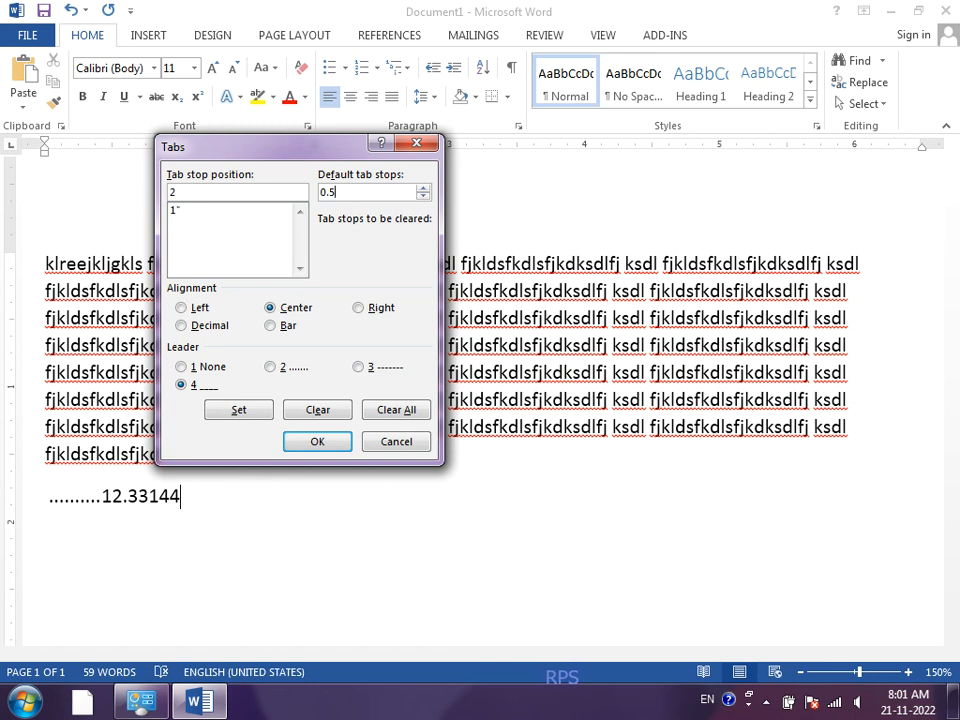
pyautogui.write('1')
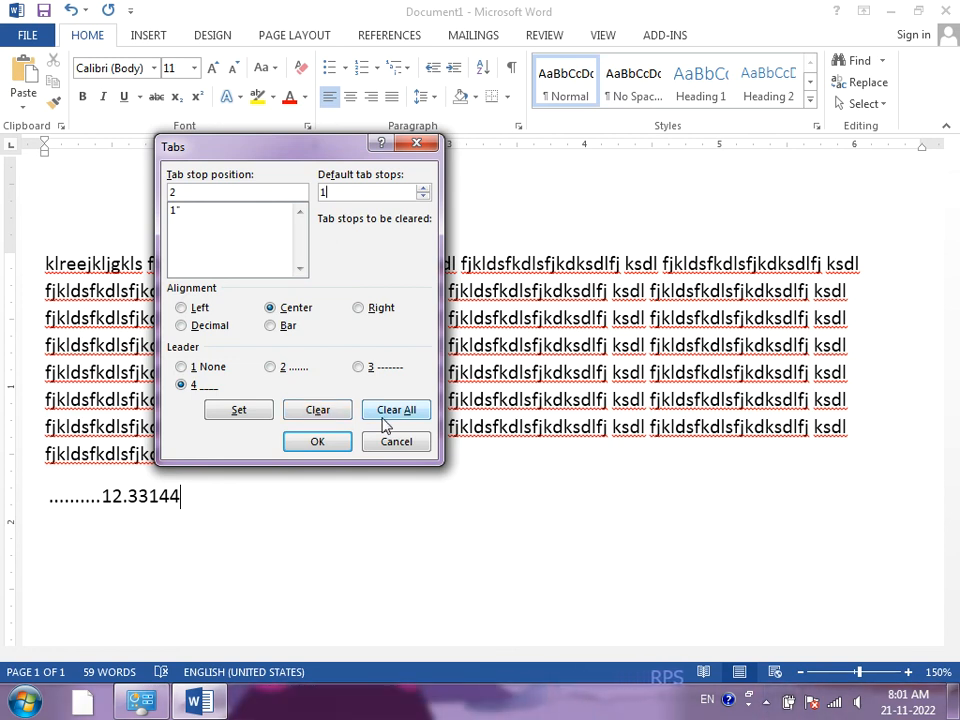
pyautogui.click(317, 443)
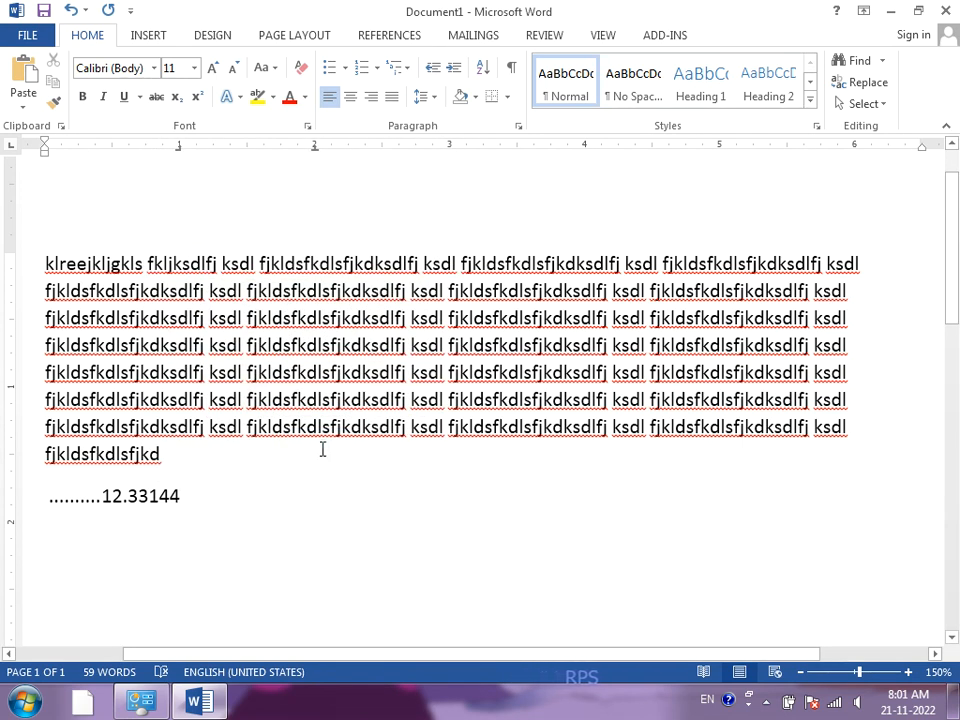
pyautogui.press('Tab')
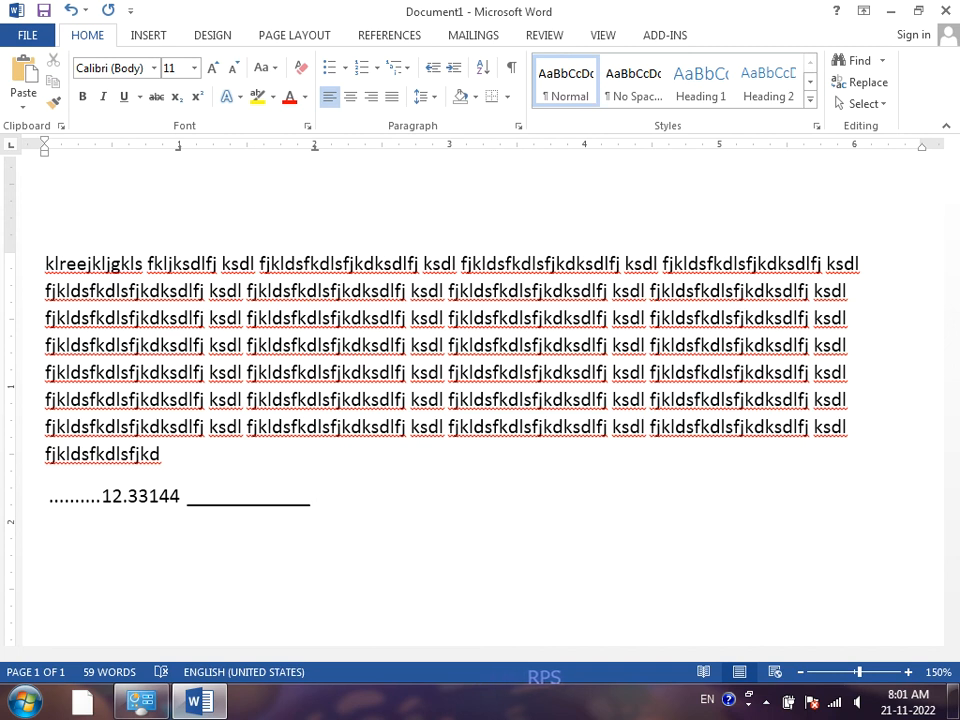
pyautogui.write('44444444')
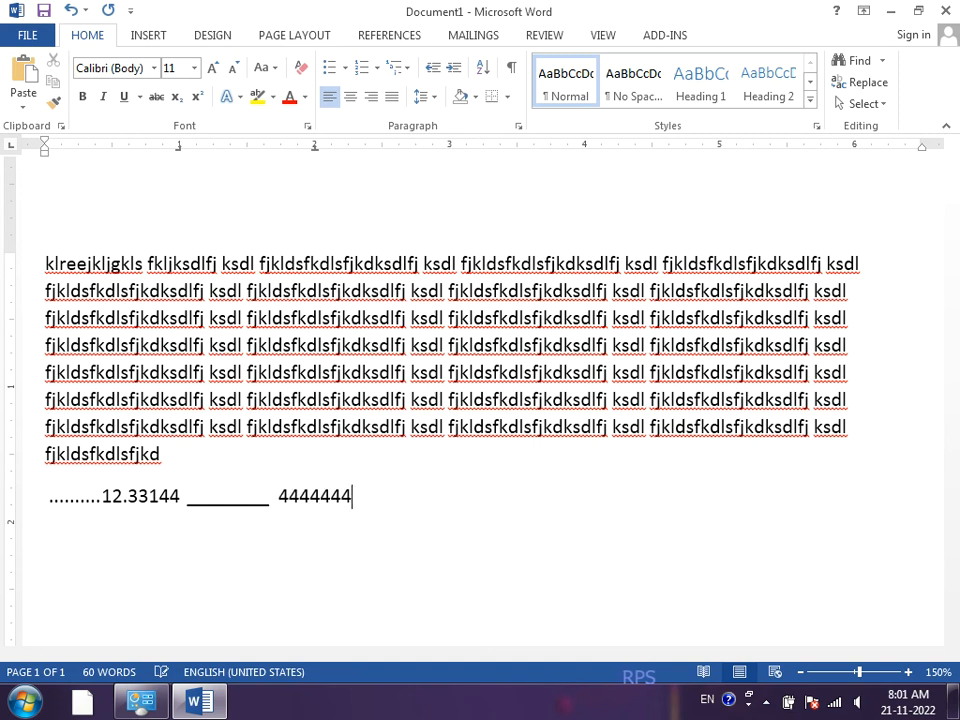
pyautogui.write('444444')
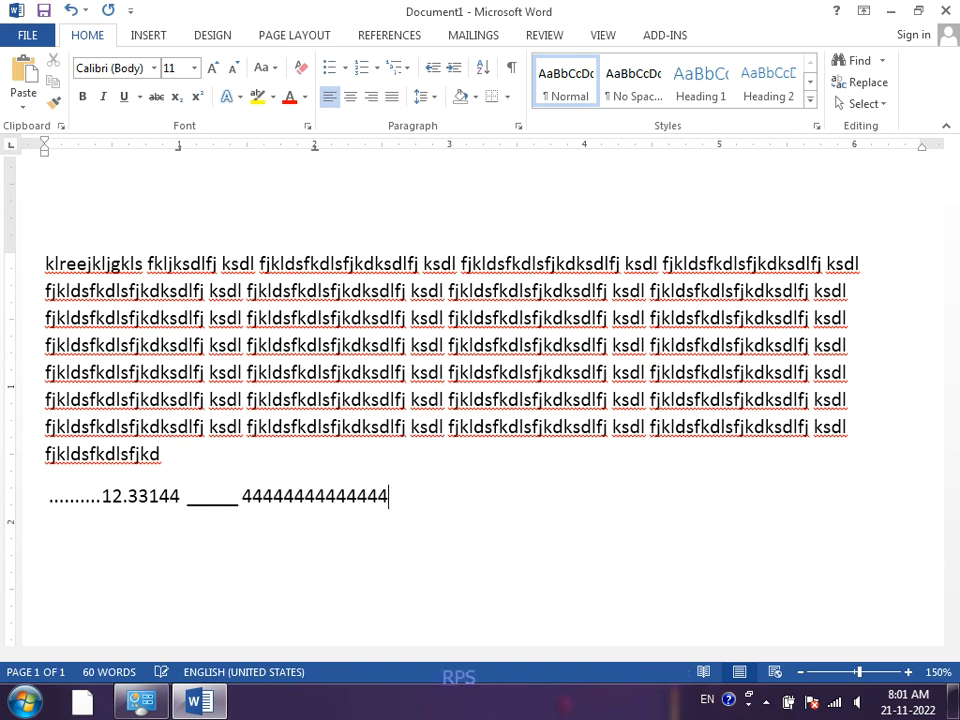